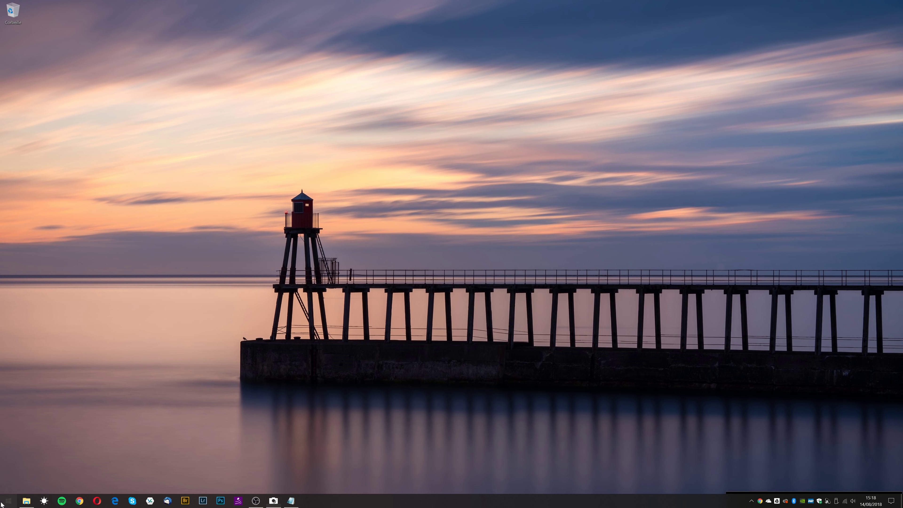
- Open the Optimisation de livraison page from Windows Update's advanced options in the system settings
click(8, 501)
click(9, 464)
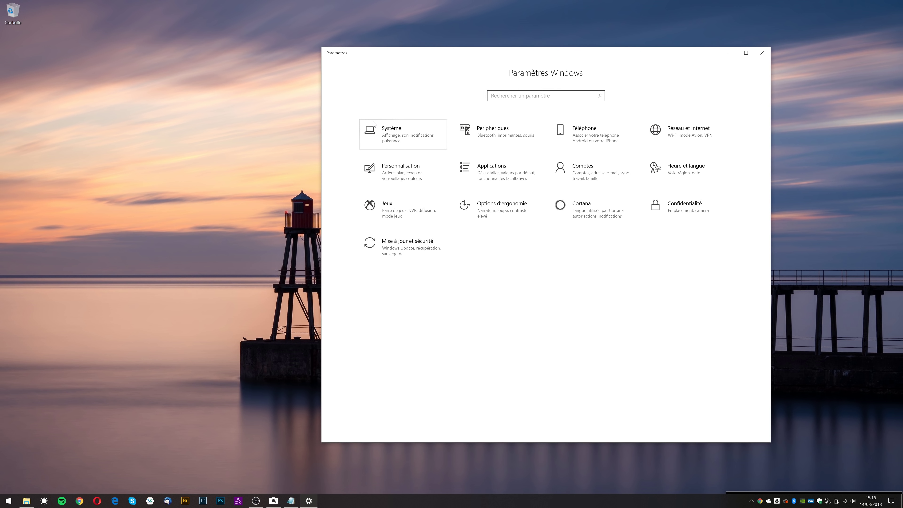
drag(579, 53, 520, 54)
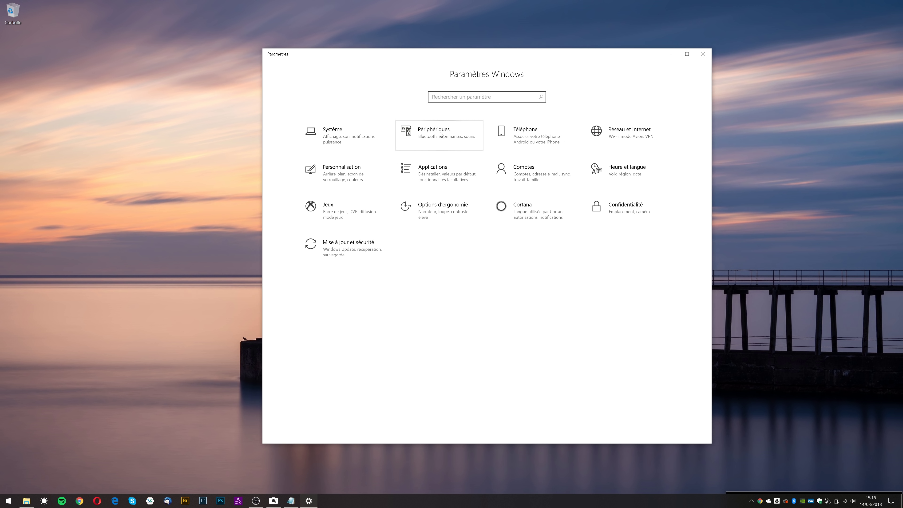
click(355, 251)
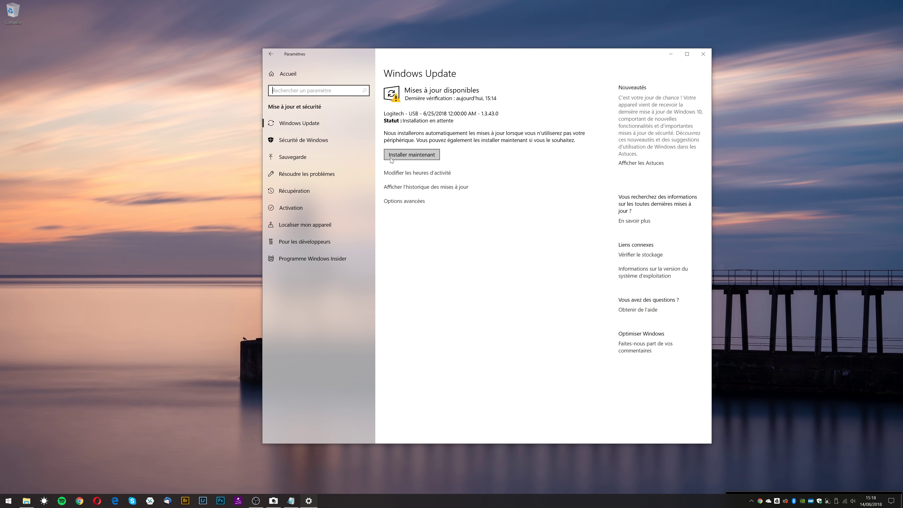
click(399, 201)
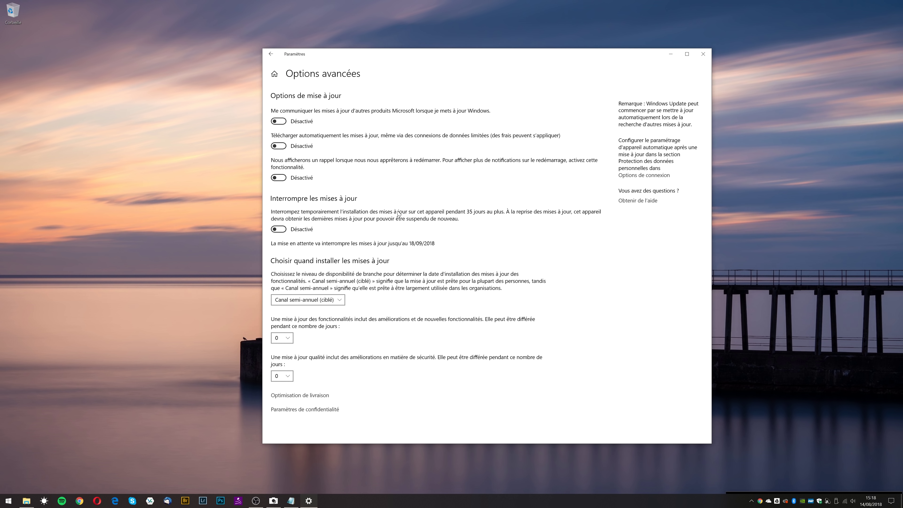
click(292, 396)
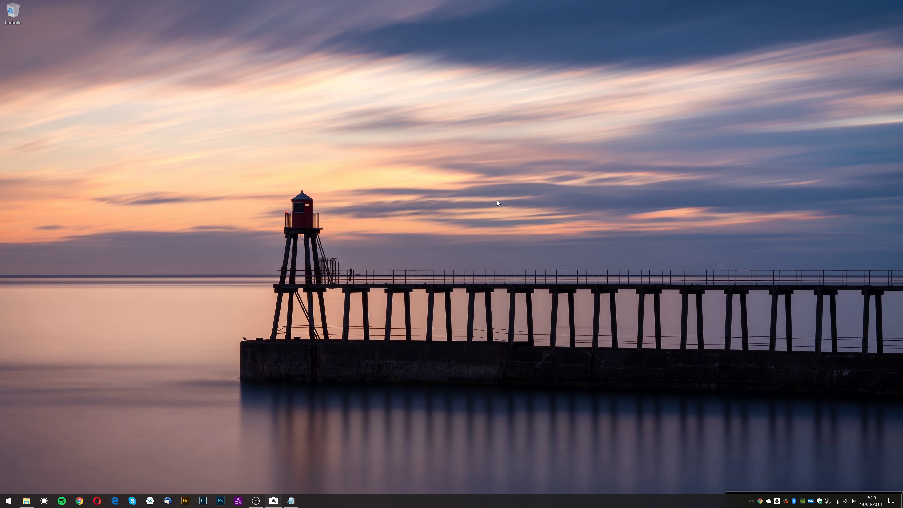
- Review the general privacy options in the Windows settings, then view the Voix, entrée manuscrite et frappe page
click(8, 501)
click(8, 468)
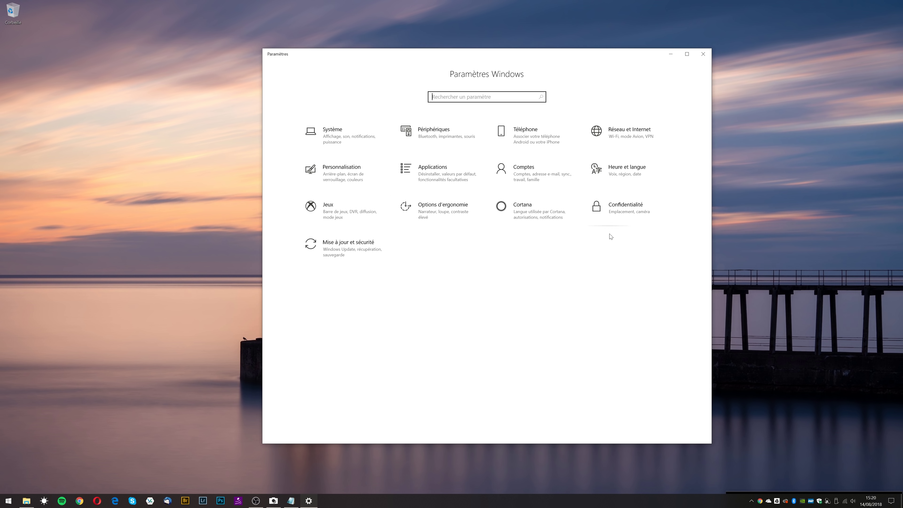
click(627, 210)
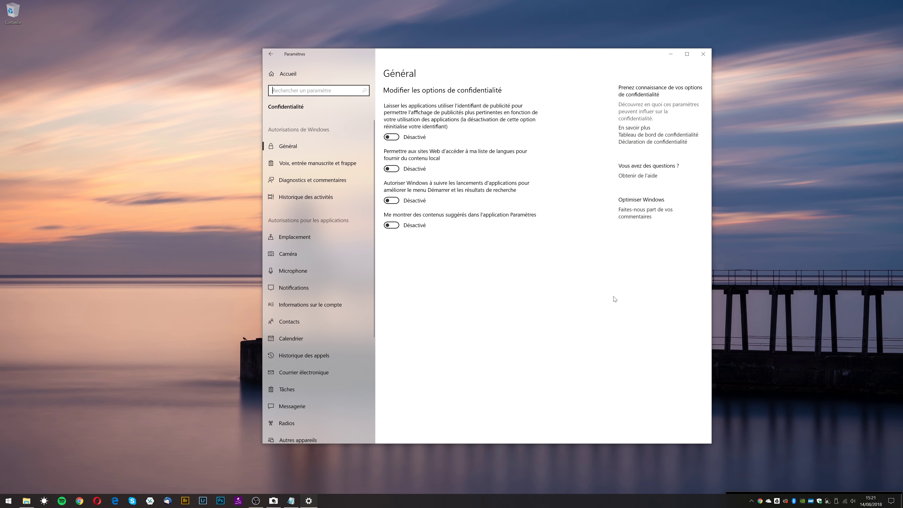
click(356, 168)
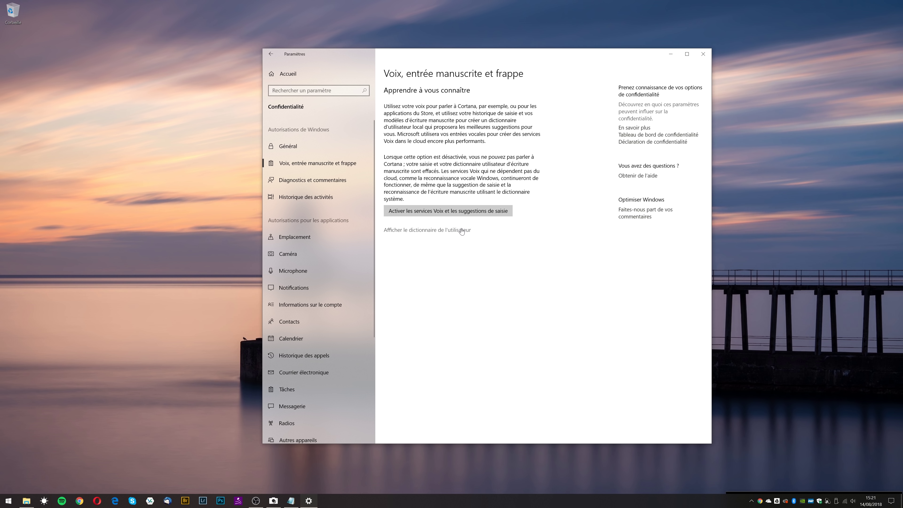
- Show the Cortana icon in the taskbar and open Cortana from it
right_click(384, 501)
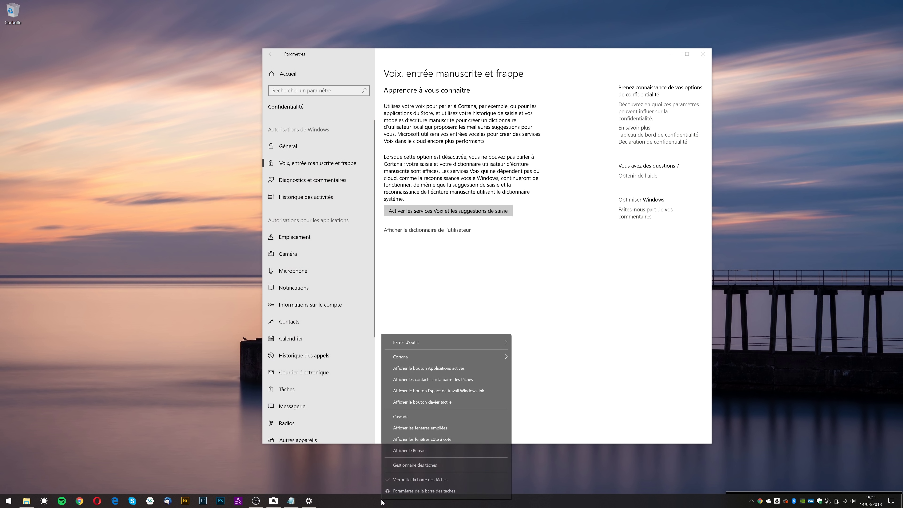
mouse_move(443, 358)
click(548, 368)
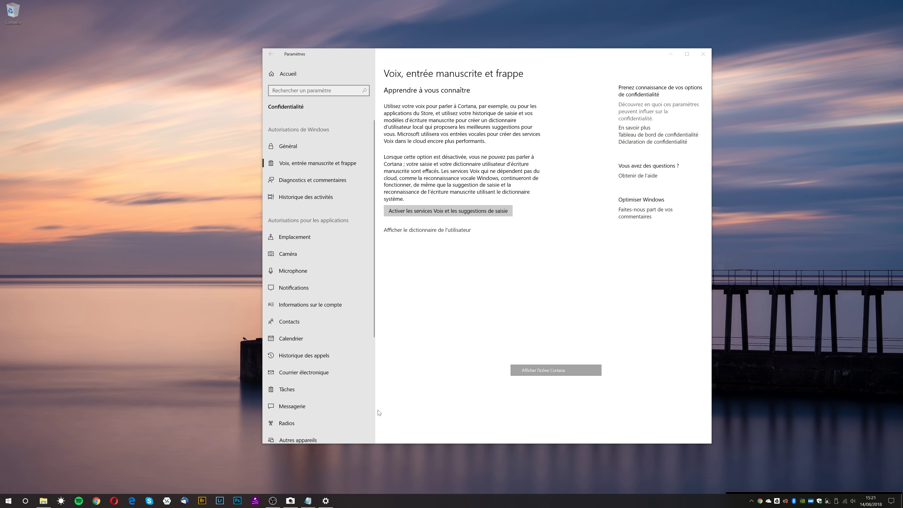
click(29, 502)
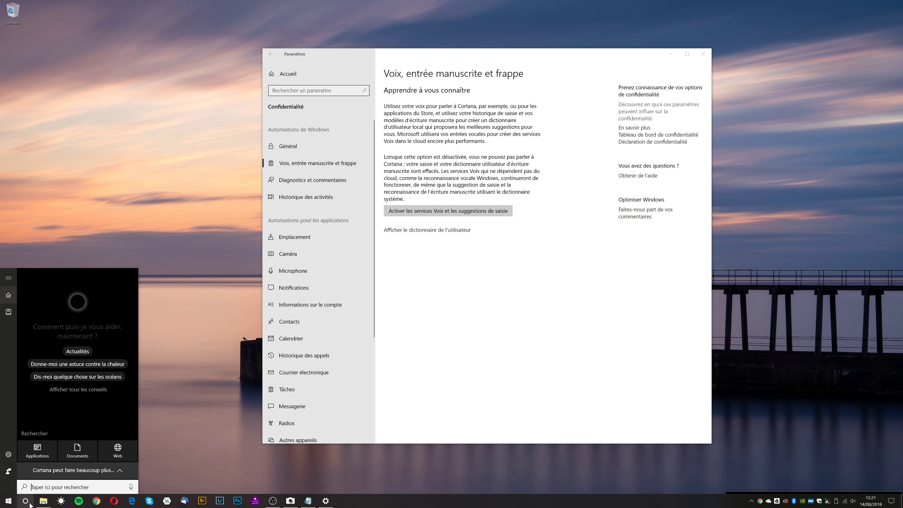
- Show Cortana's full search box in the taskbar
right_click(372, 505)
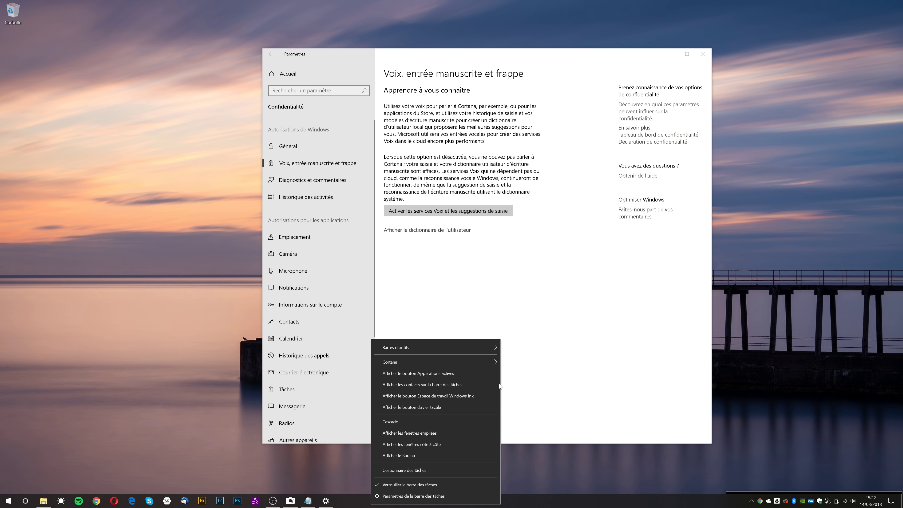
mouse_move(487, 360)
click(530, 385)
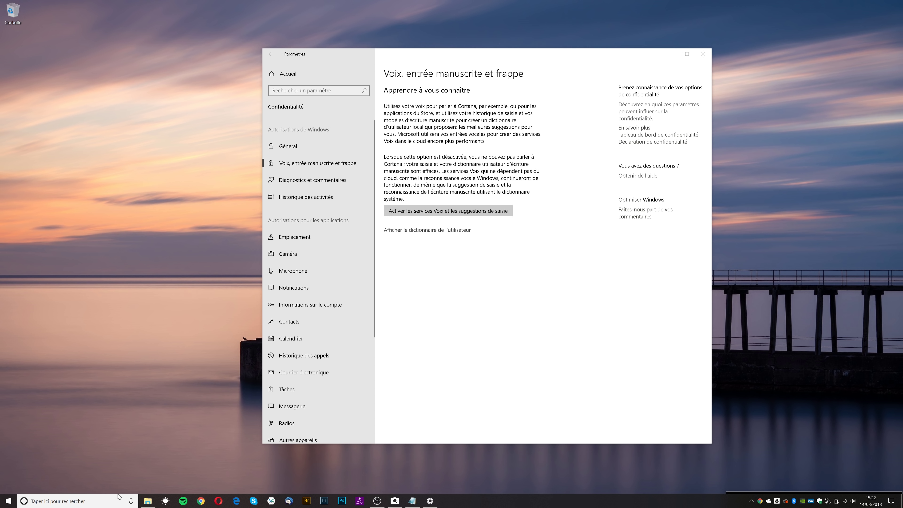
- Hide Cortana completely from the taskbar
right_click(508, 503)
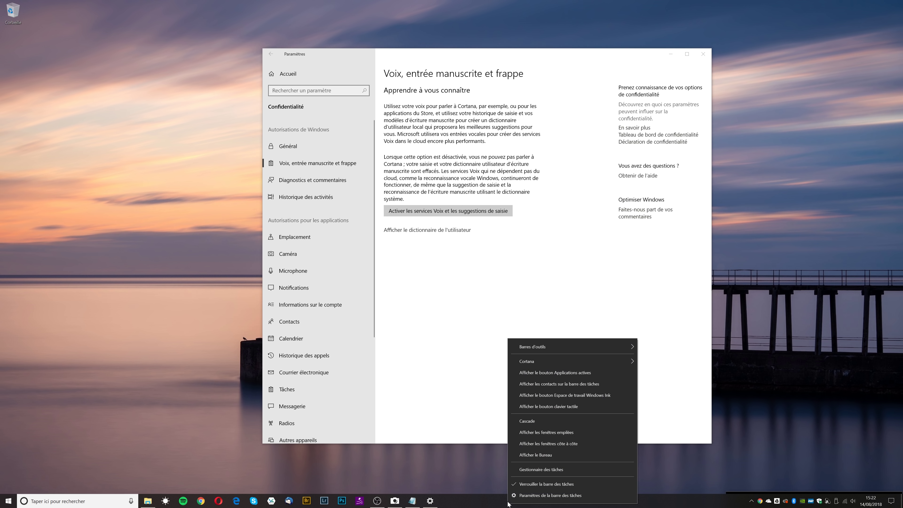
mouse_move(579, 366)
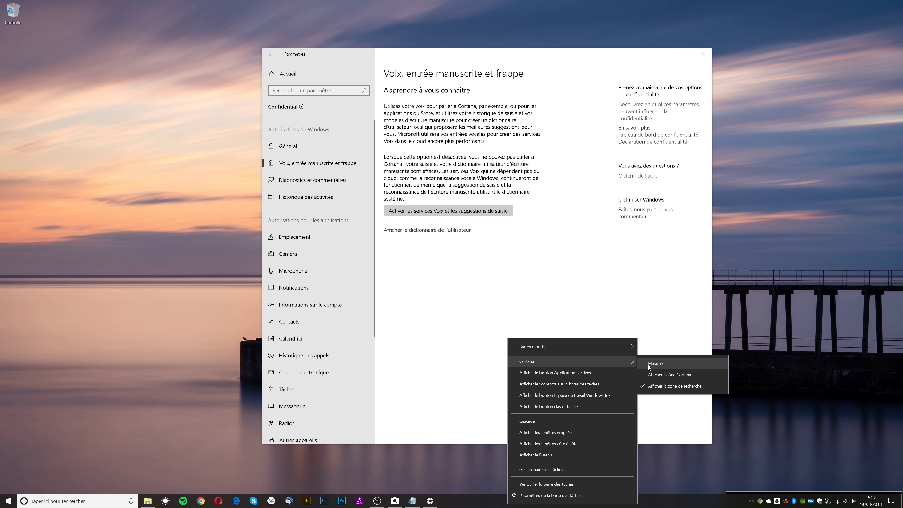
click(655, 363)
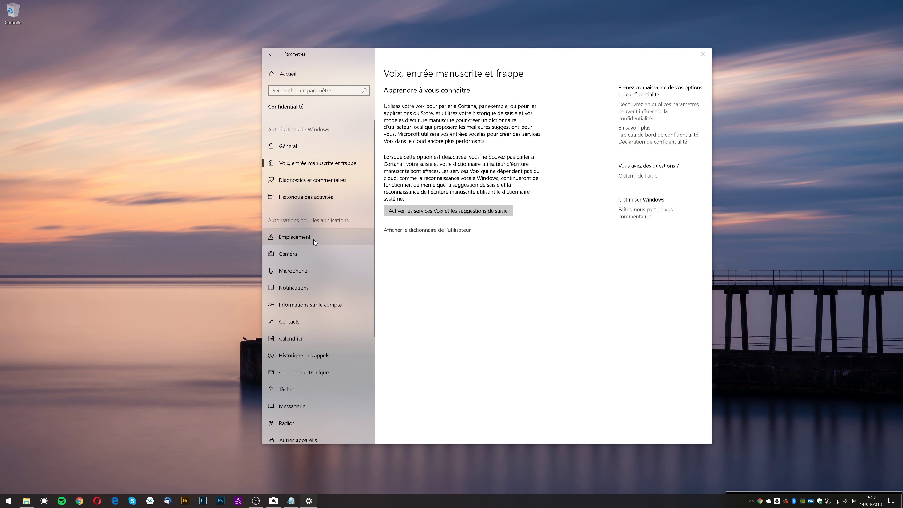
- Clear the device's location history on the Emplacement privacy page
click(313, 239)
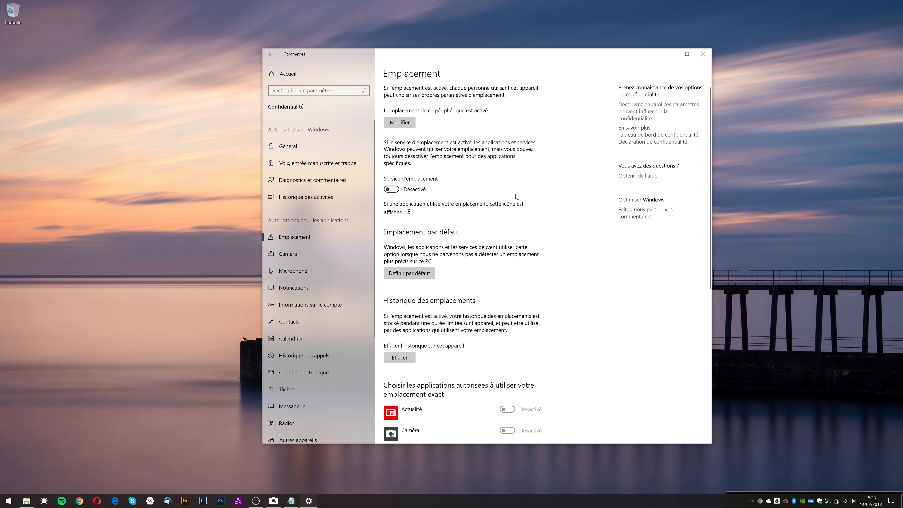
scroll(522, 192, down, 5)
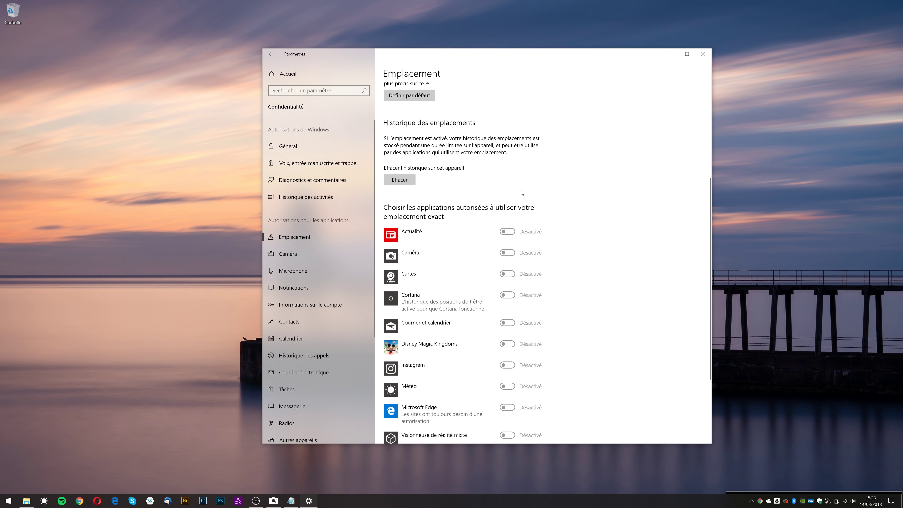
click(411, 181)
- Turn on the location service and examine the list of apps allowed to use the exact location
scroll(444, 214, up, 5)
click(391, 189)
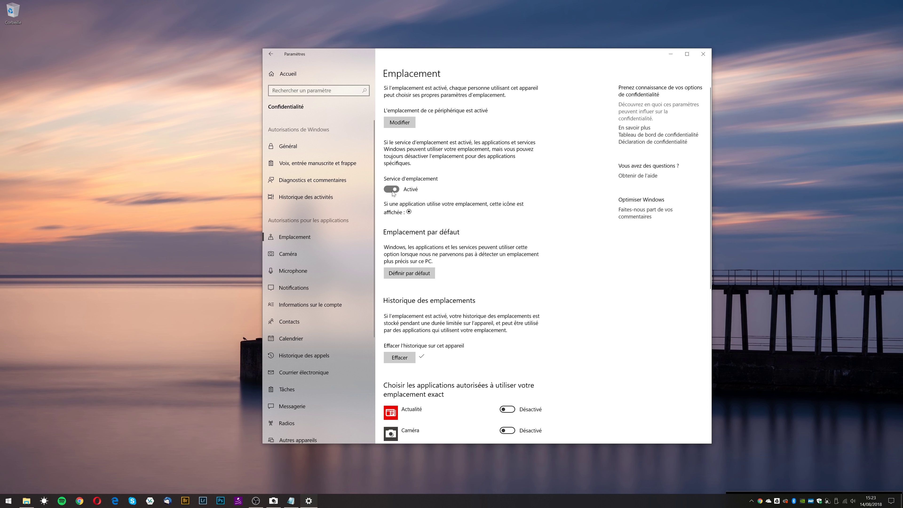
scroll(489, 113, down, 7)
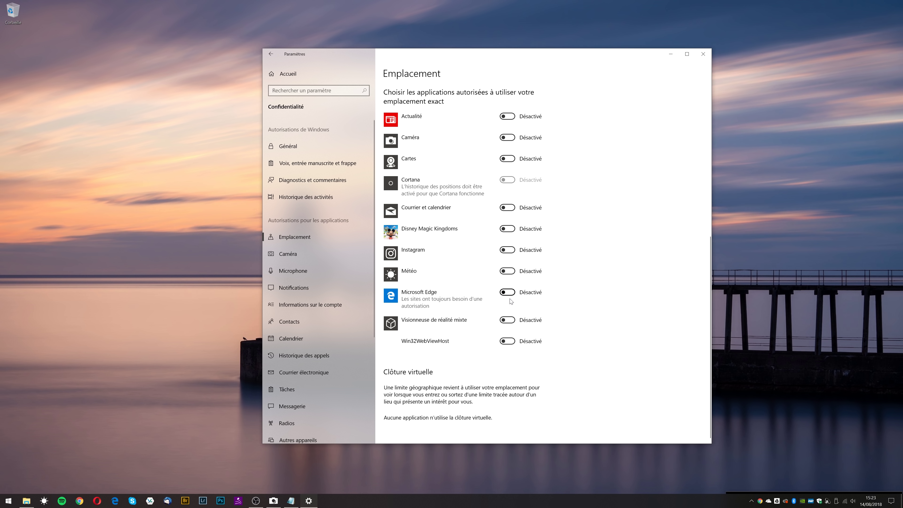
scroll(606, 302, up, 3)
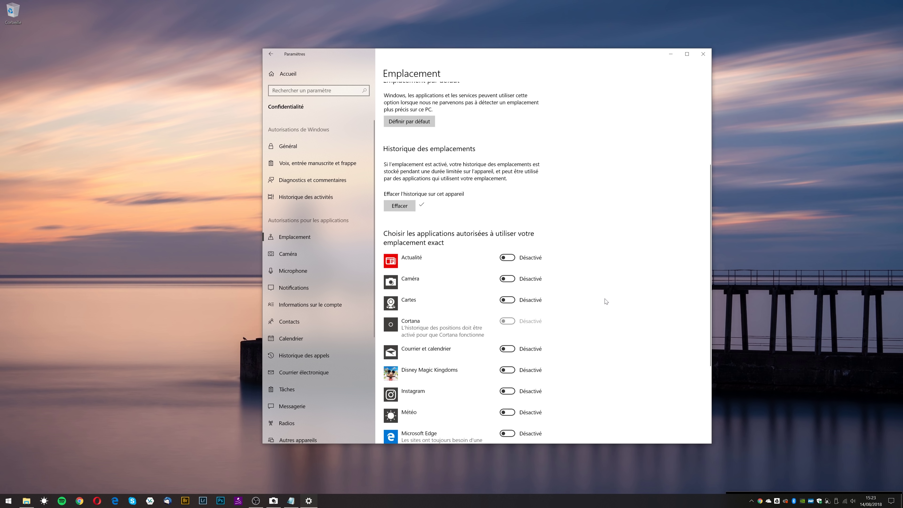
scroll(606, 301, up, 2)
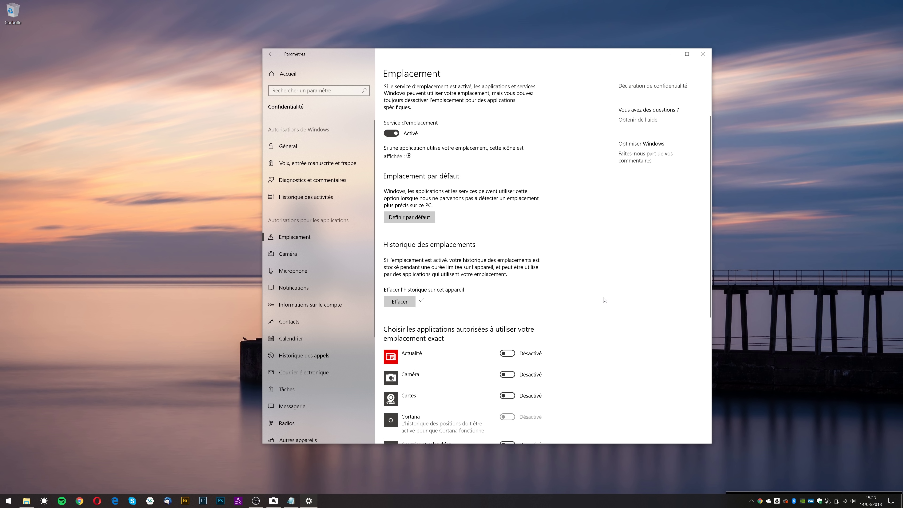
scroll(604, 299, down, 4)
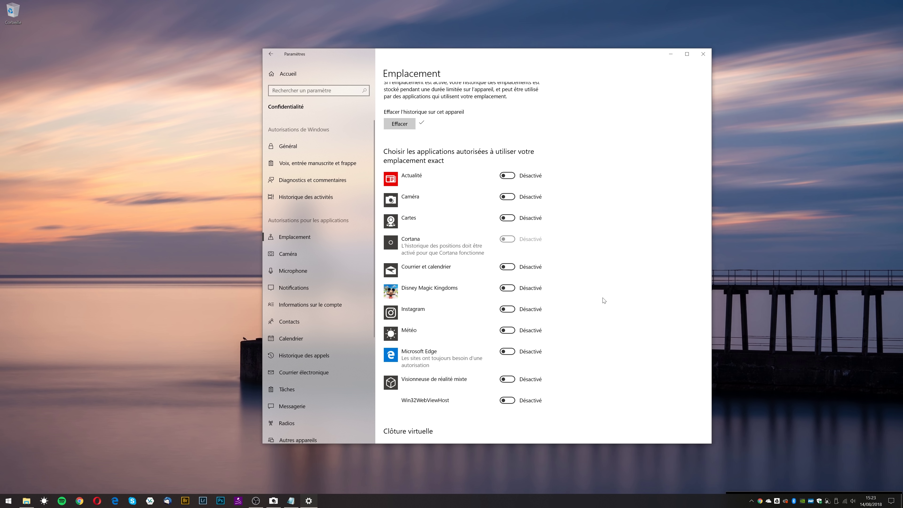
scroll(603, 300, up, 4)
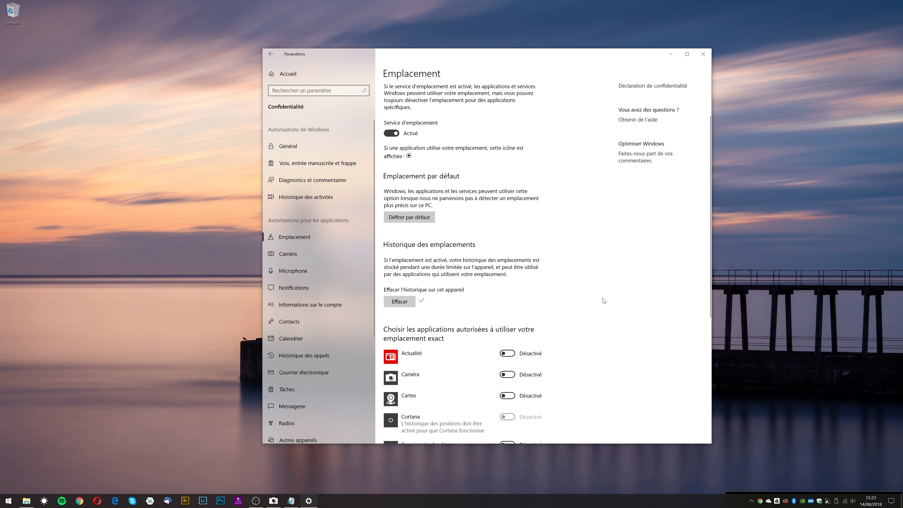
scroll(603, 301, down, 5)
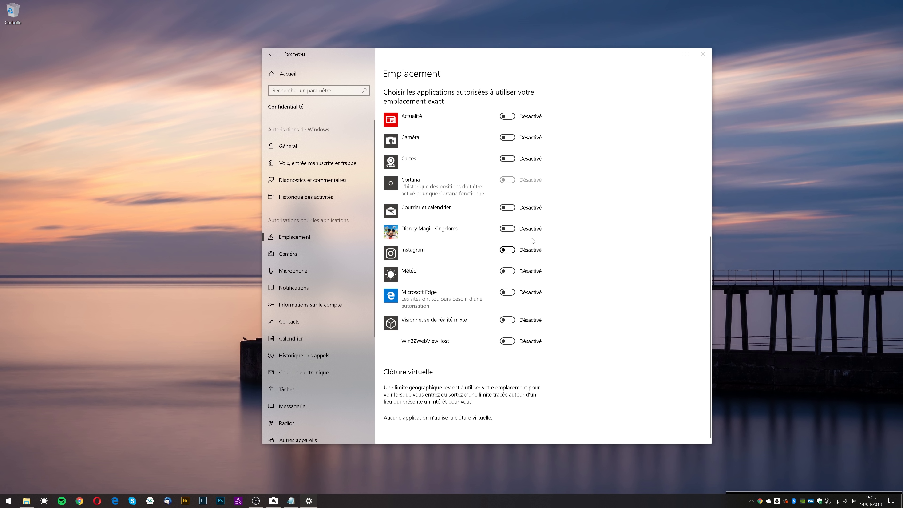
scroll(550, 256, up, 5)
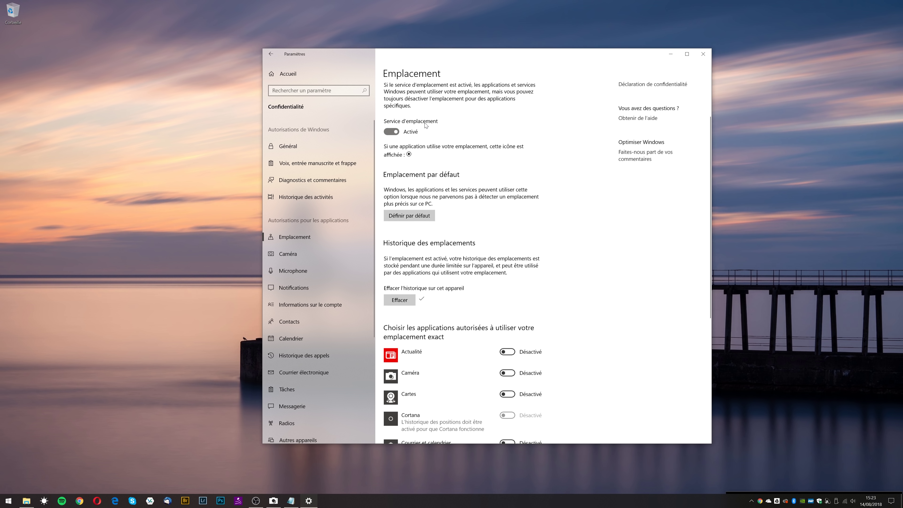
- Turn off the location service and check the permission switches of the listed apps
click(391, 133)
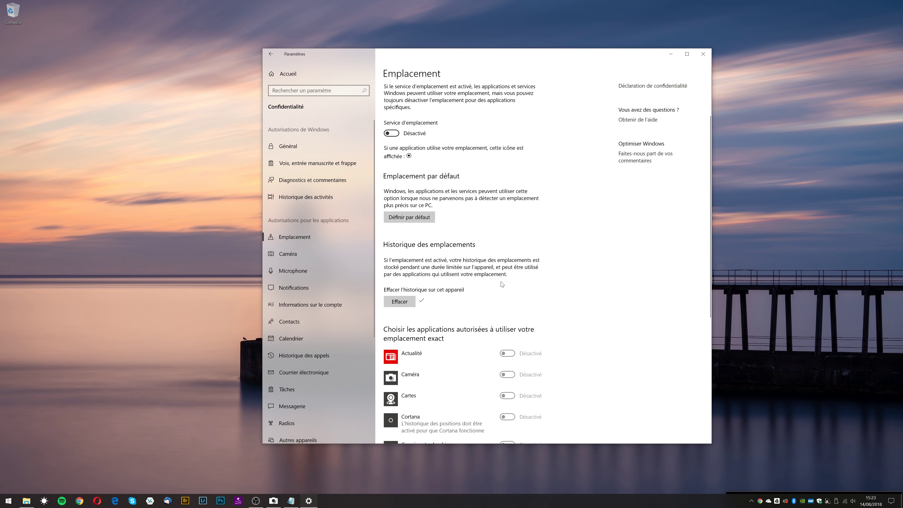
scroll(504, 288, down, 4)
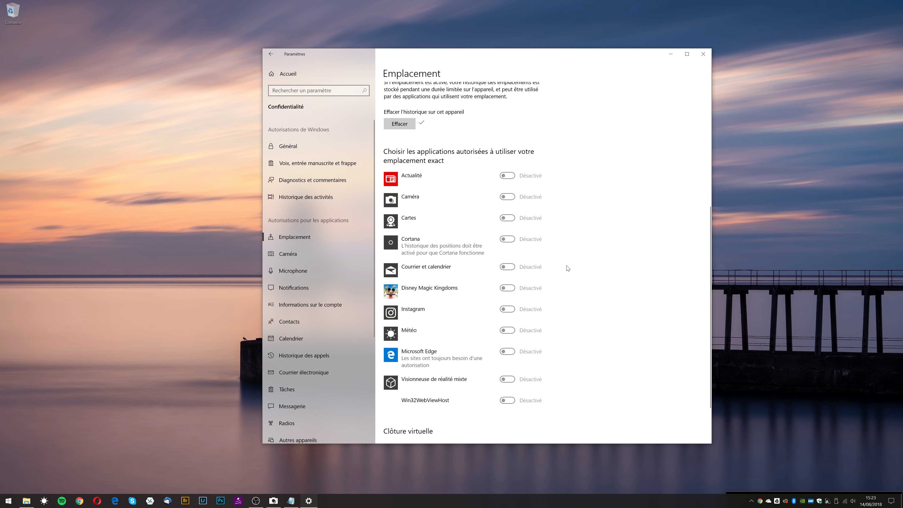
- Review the Diagnostics et commentaires privacy options and delete the diagnostic data Microsoft collected on this device
click(352, 181)
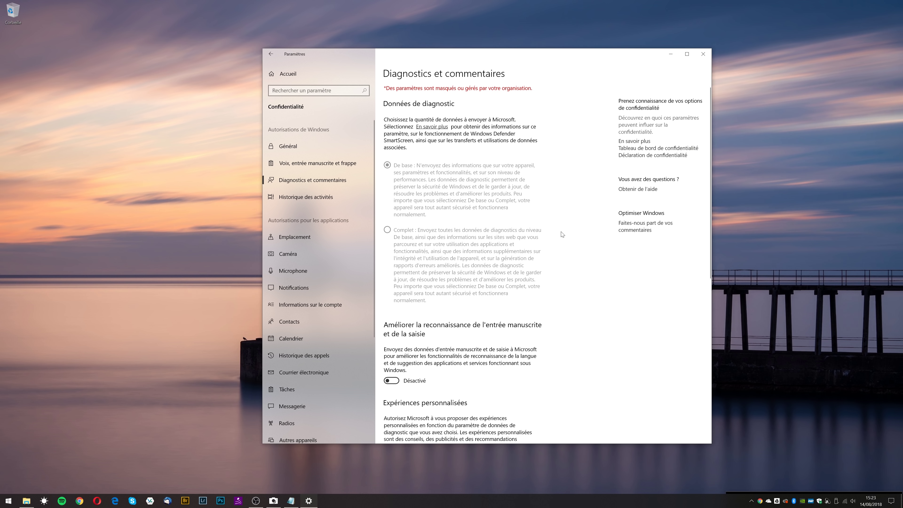
scroll(559, 232, down, 8)
scroll(562, 233, up, 10)
scroll(506, 182, down, 5)
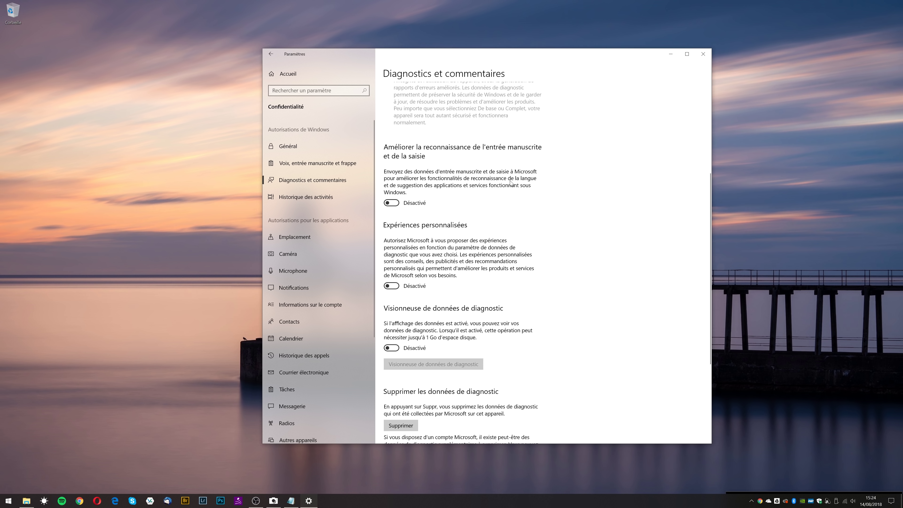
scroll(511, 181, down, 4)
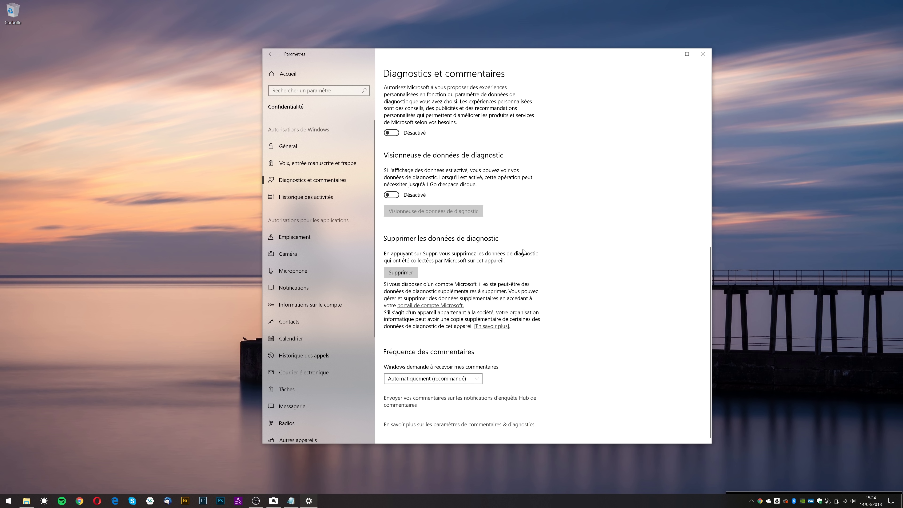
click(415, 271)
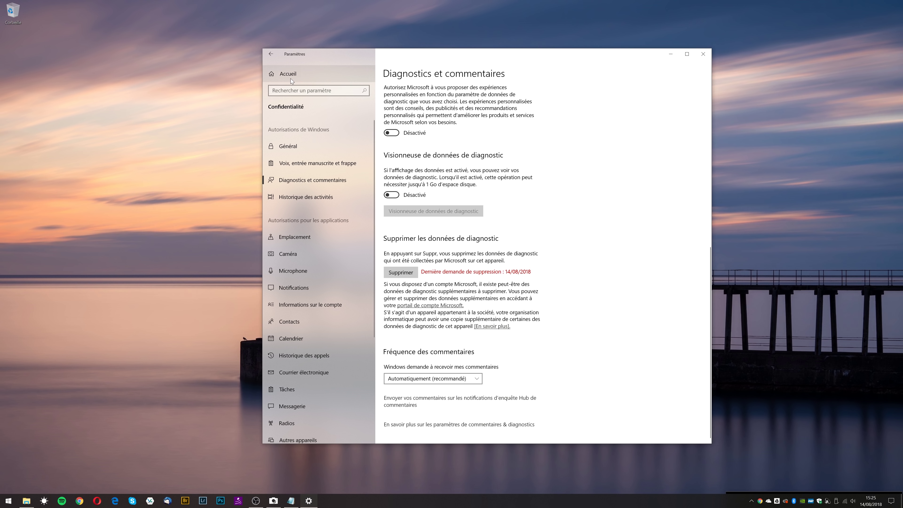
- Return to the settings home and open the Notifications et actions page of the system settings
click(291, 78)
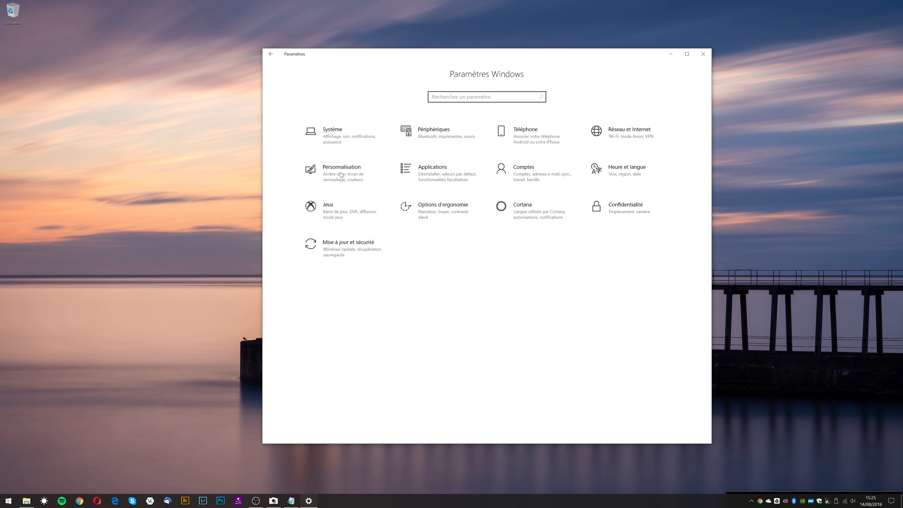
click(336, 131)
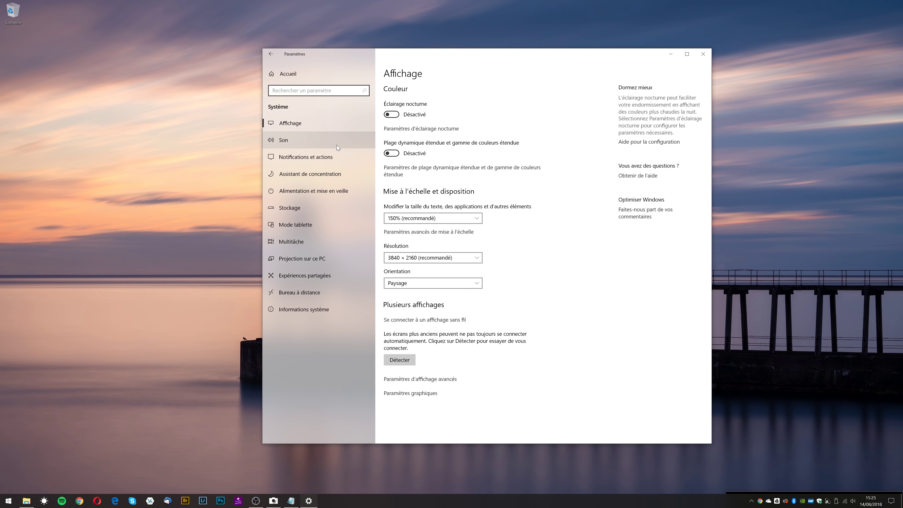
click(325, 157)
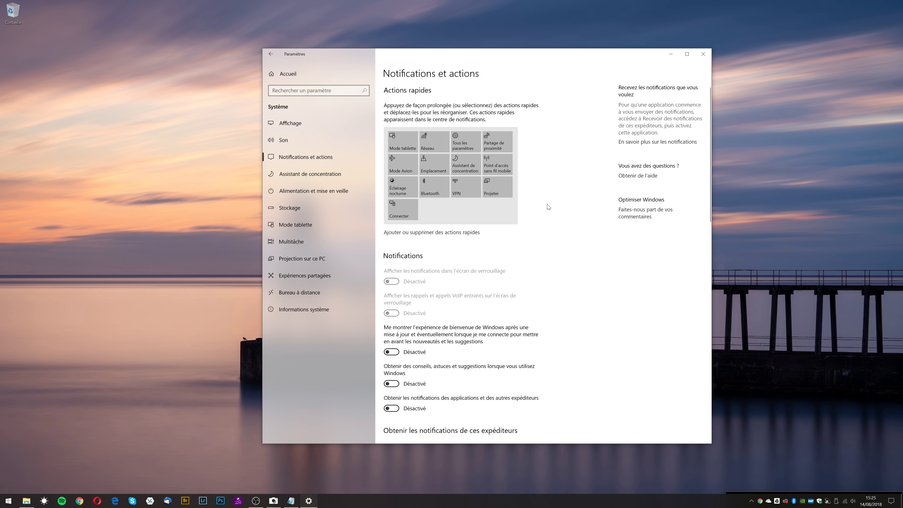
- Examine the notification options and the list of app senders on the Notifications et actions page
scroll(548, 207, down, 10)
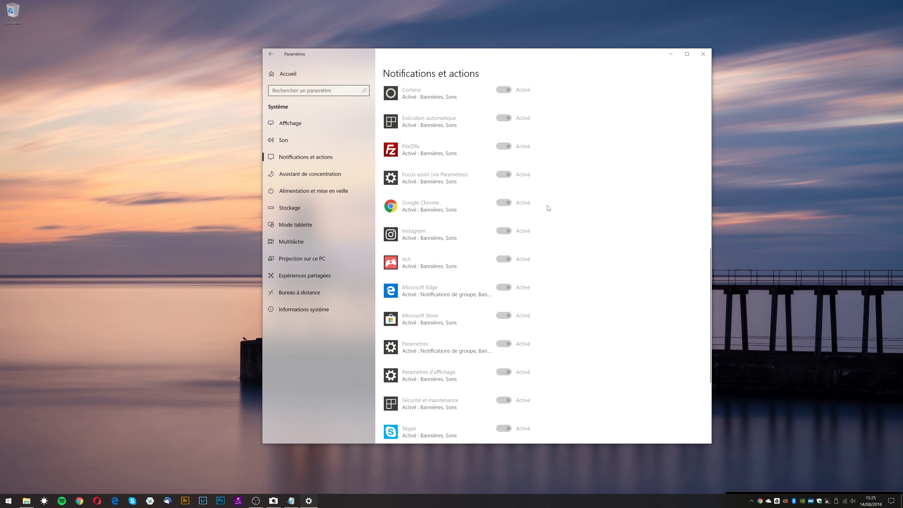
scroll(549, 208, up, 8)
scroll(548, 208, up, 4)
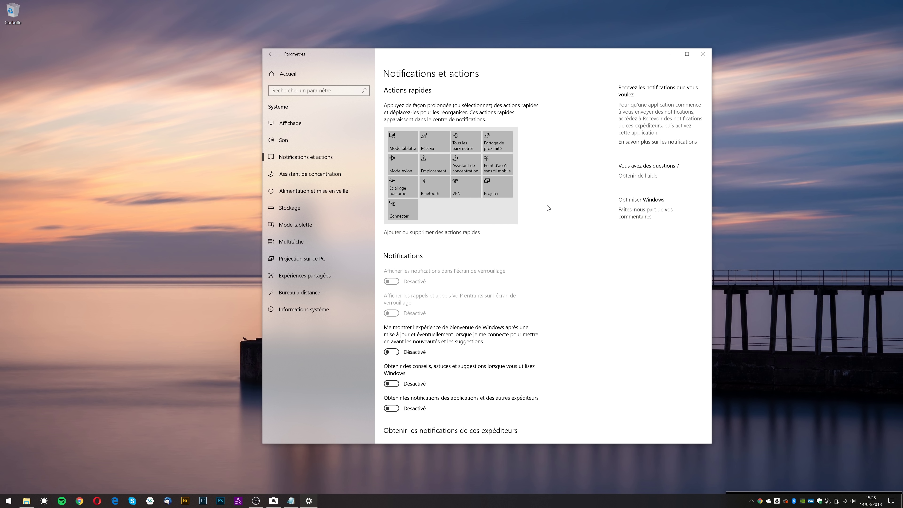
scroll(549, 208, down, 1)
scroll(549, 208, down, 10)
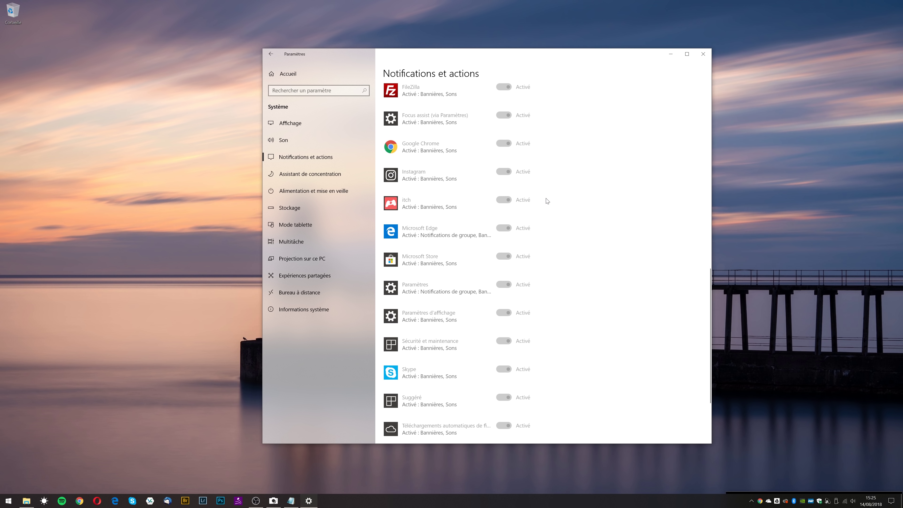
scroll(546, 194, up, 10)
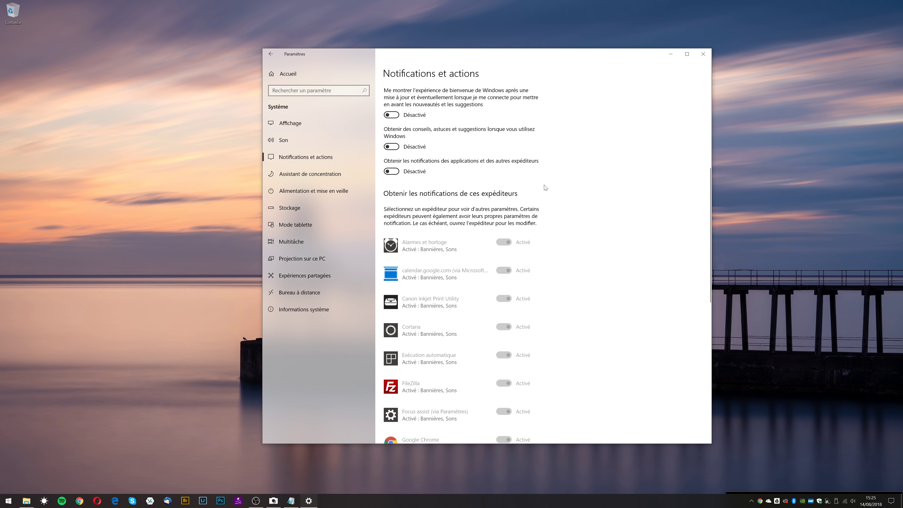
- Cycle Assistant de concentration in the action center to Désactivé and back to Alarmes uniquement, and close the center
click(891, 500)
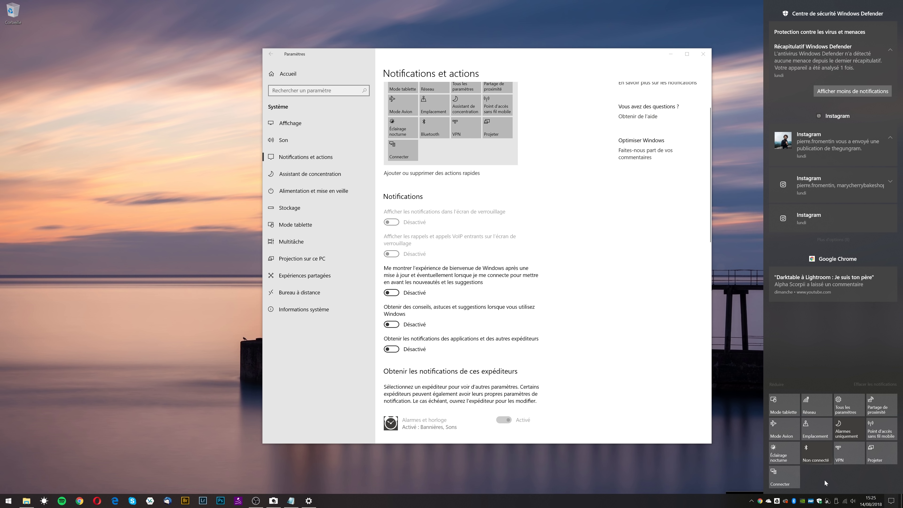
click(847, 434)
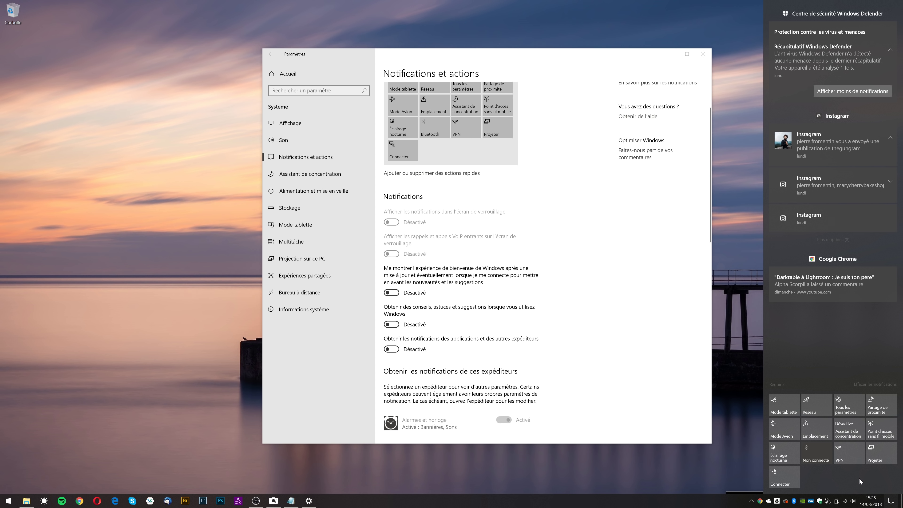
click(855, 426)
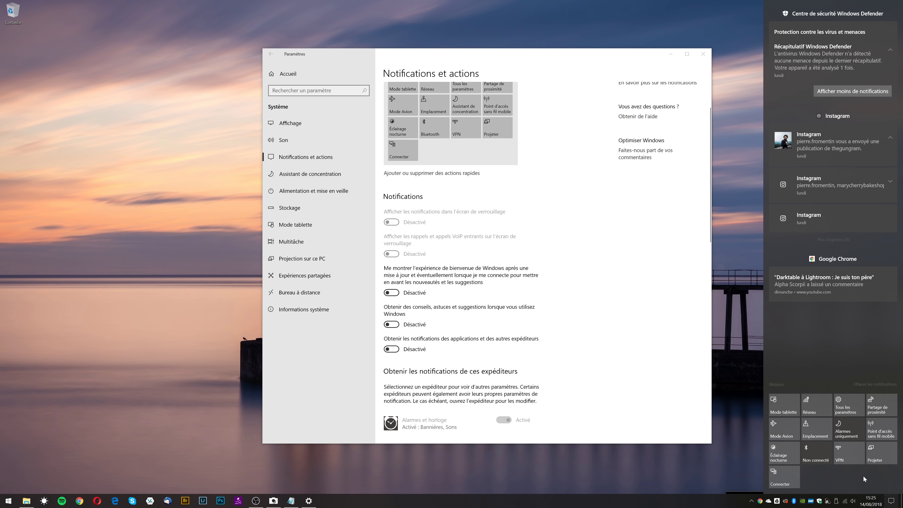
click(891, 500)
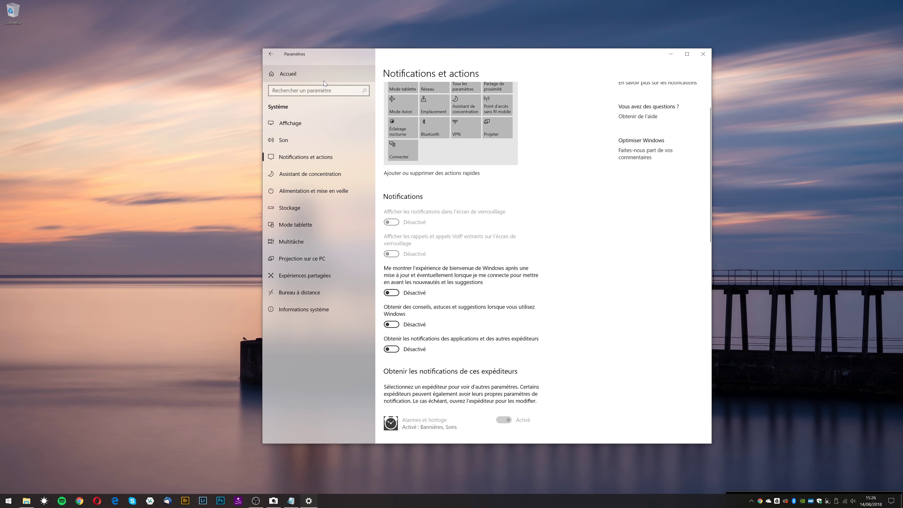
- Return to the settings home and review the Accueil page of the Personnalisation settings
click(324, 81)
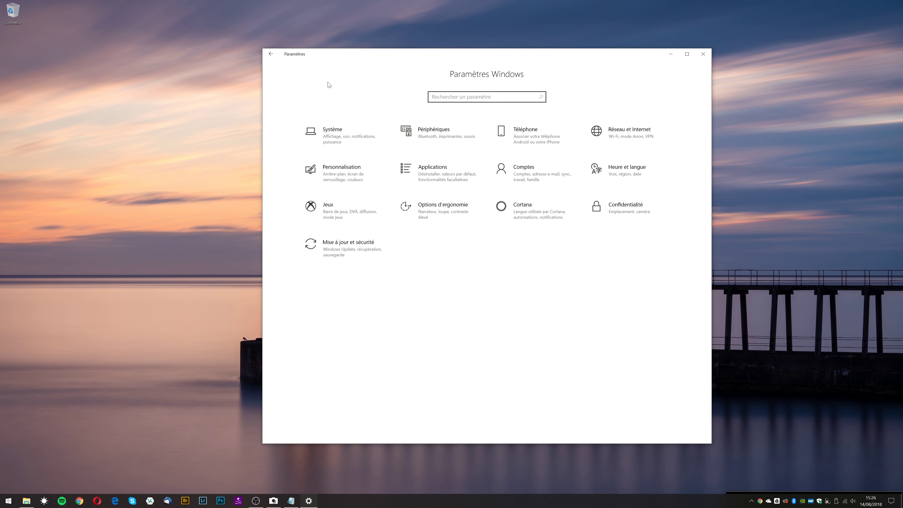
click(344, 182)
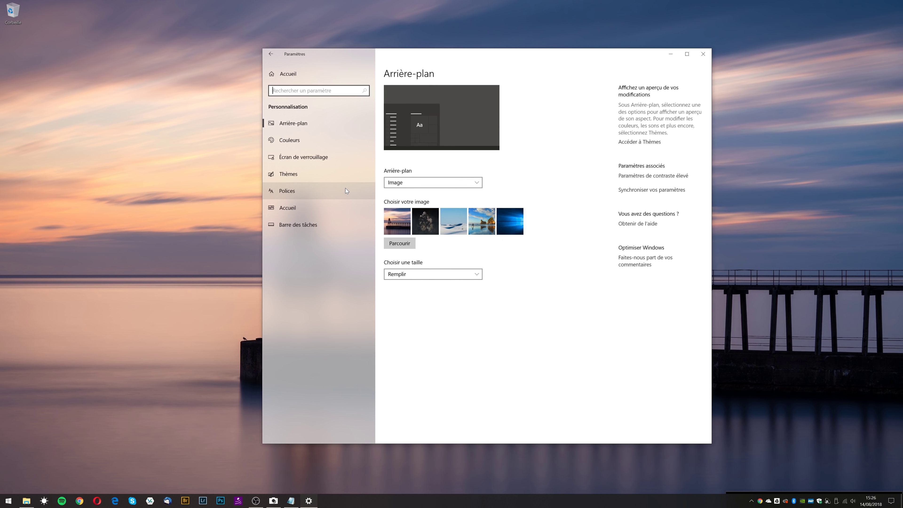
click(308, 209)
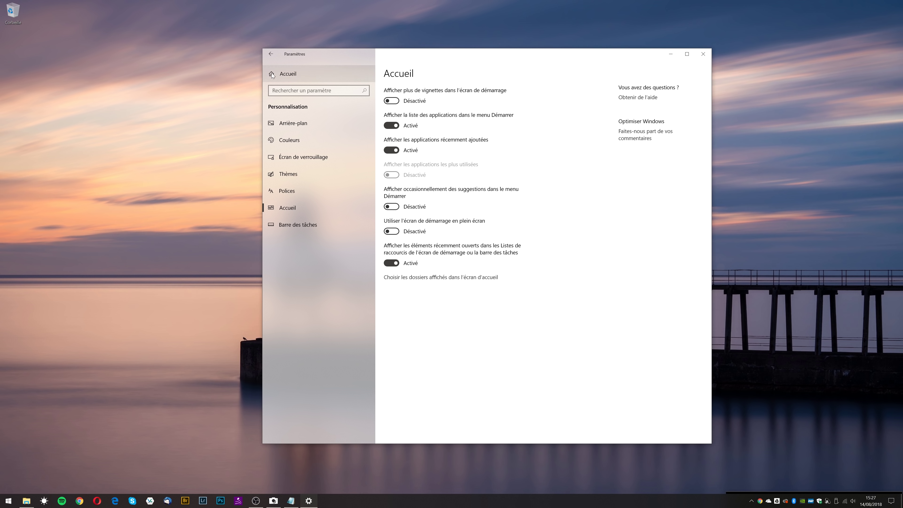
- Open the Jeux settings from the settings home and review the DVR de jeux and Mode jeu pages
click(282, 74)
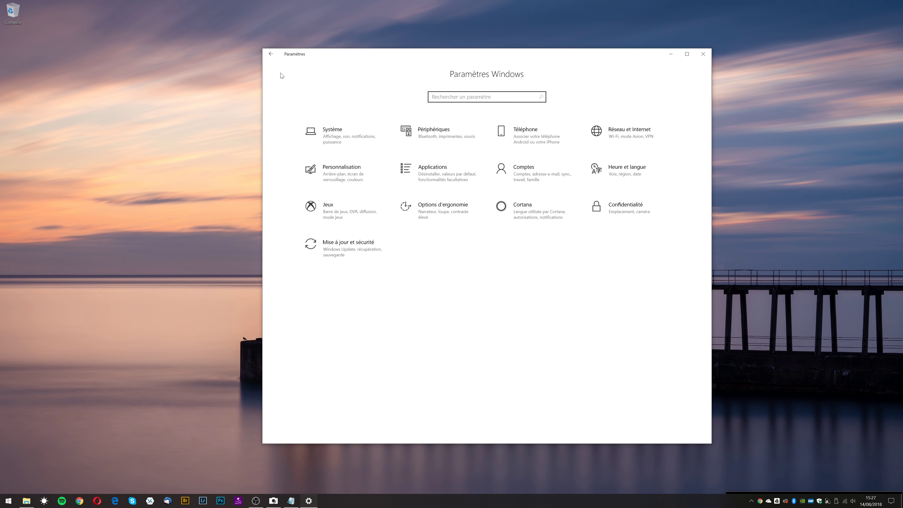
click(314, 205)
click(307, 142)
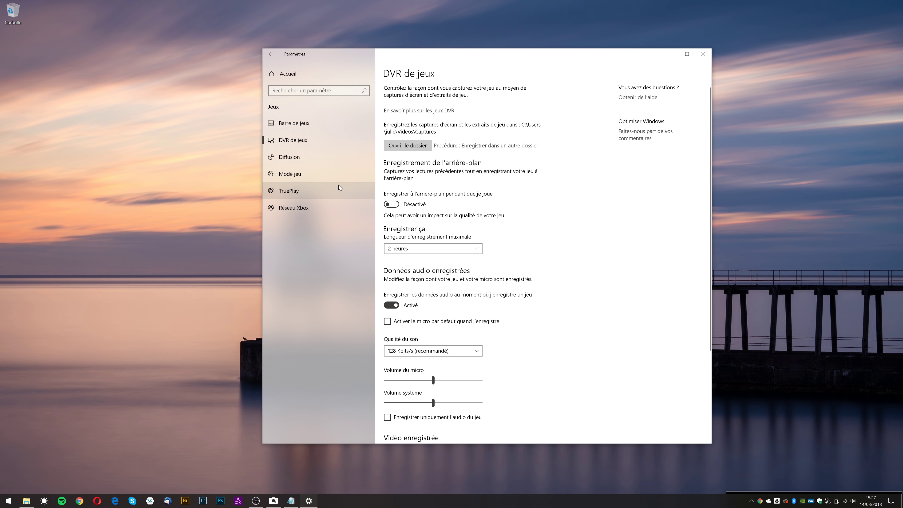
click(331, 177)
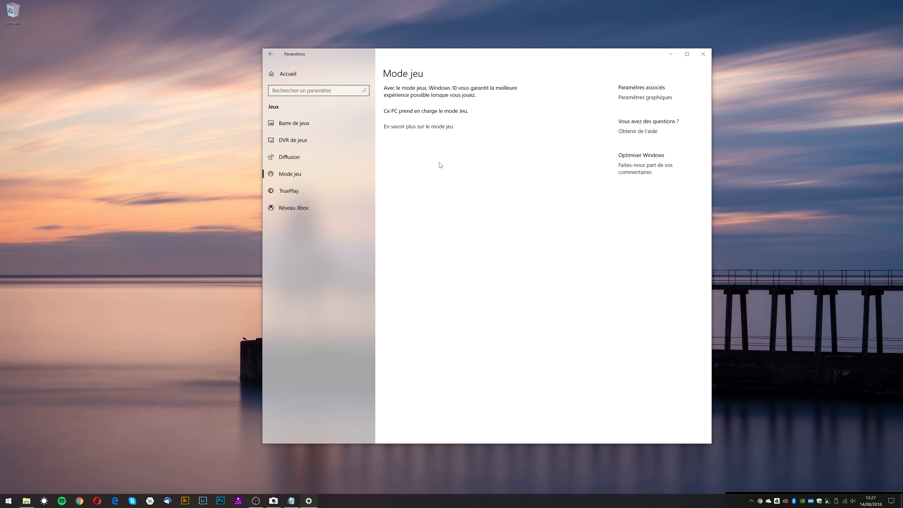
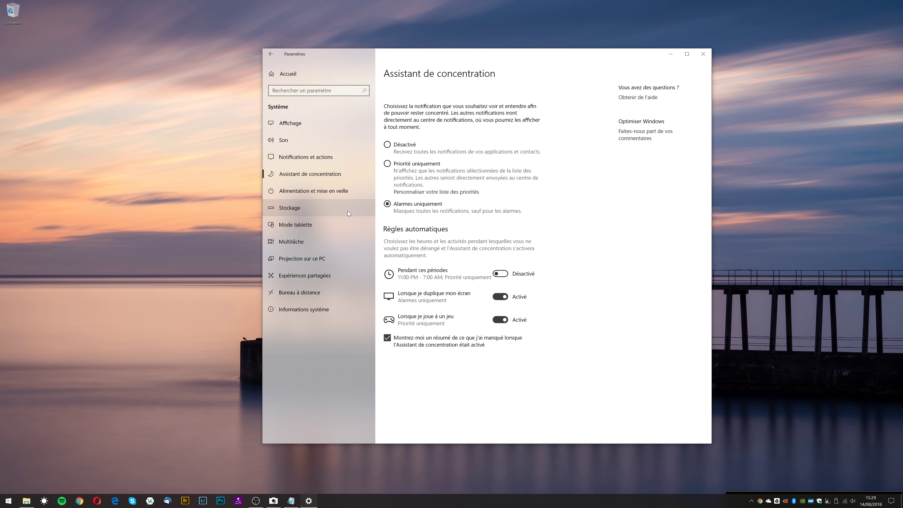
- Try the Éclairage nocturne switch in the Affichage settings and open the night light settings page
click(305, 123)
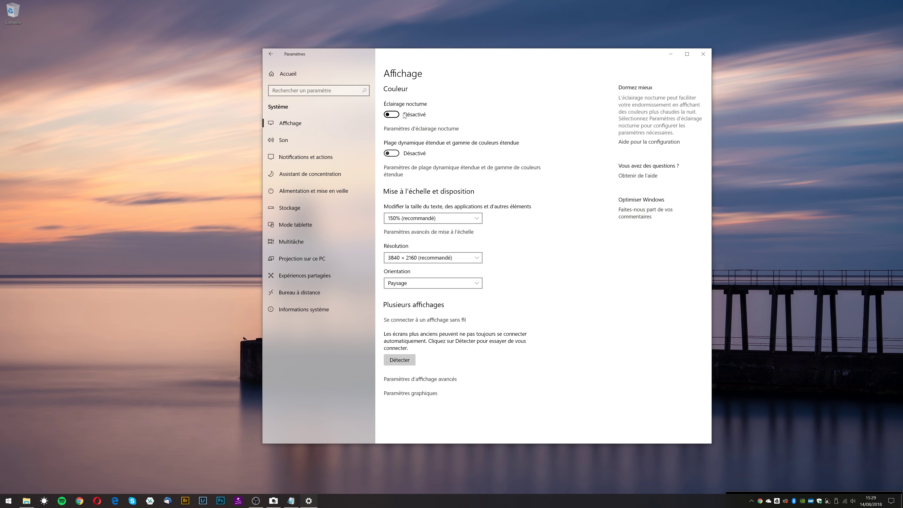
click(394, 114)
click(441, 129)
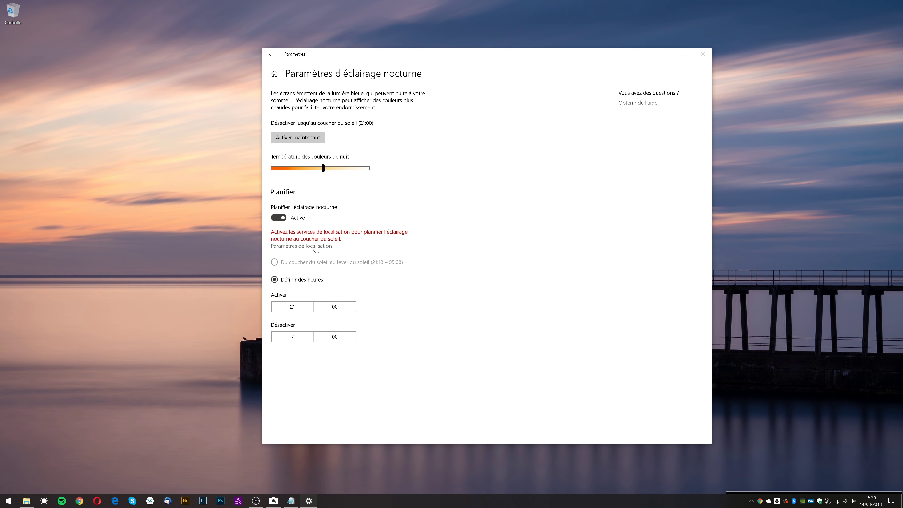
- Look at the Éclairage nocturne quick action in the action center, and close the settings window
click(891, 502)
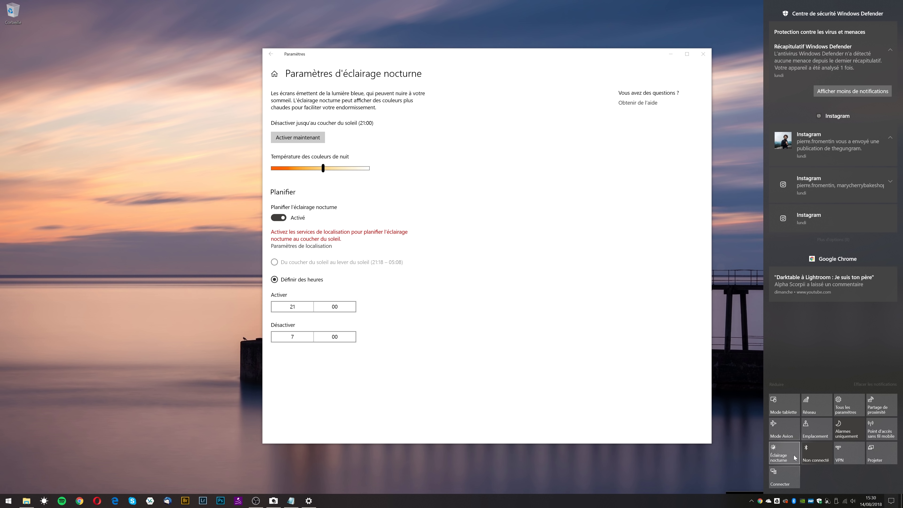
click(663, 395)
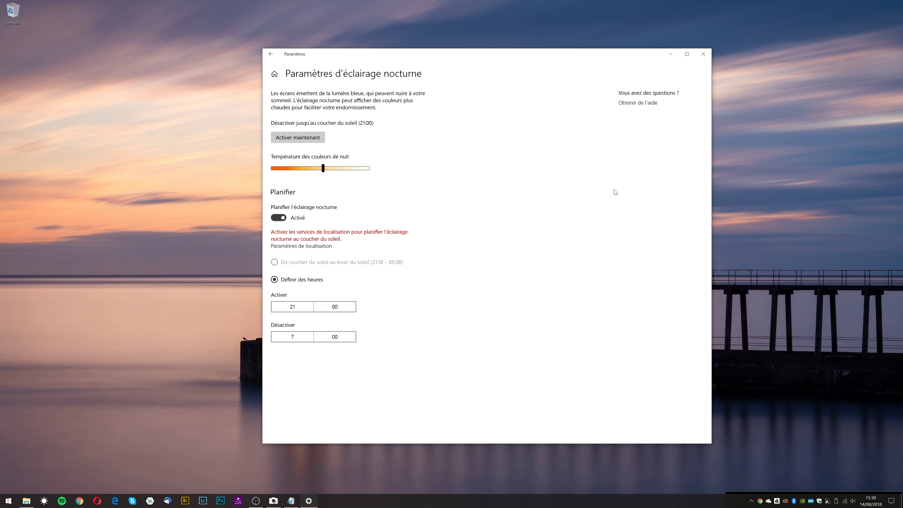
click(702, 54)
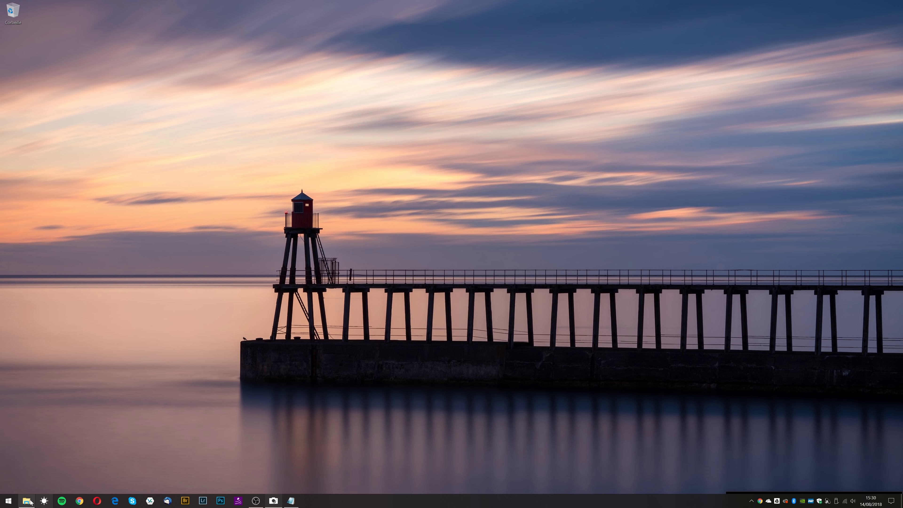
- Switch to the SOURCE folder in File Explorer and enable the display of hidden items (Éléments masqués)
click(27, 501)
click(441, 221)
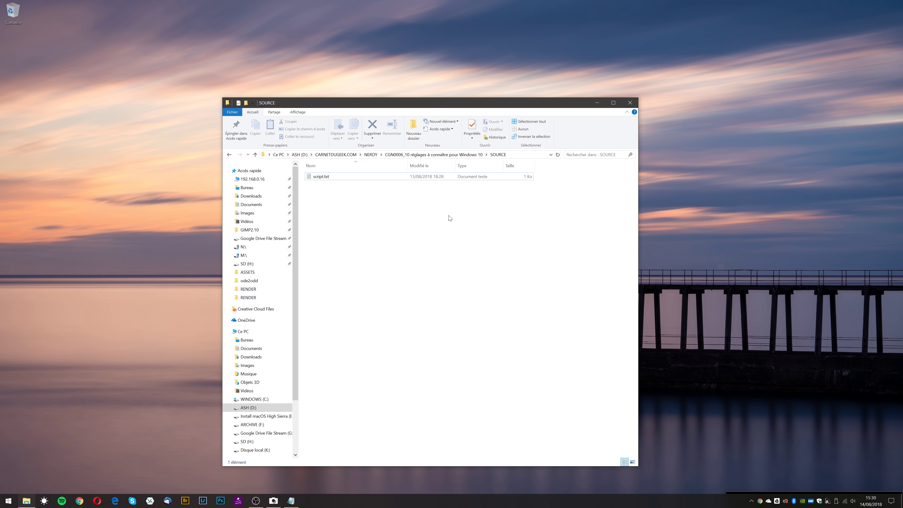
click(297, 113)
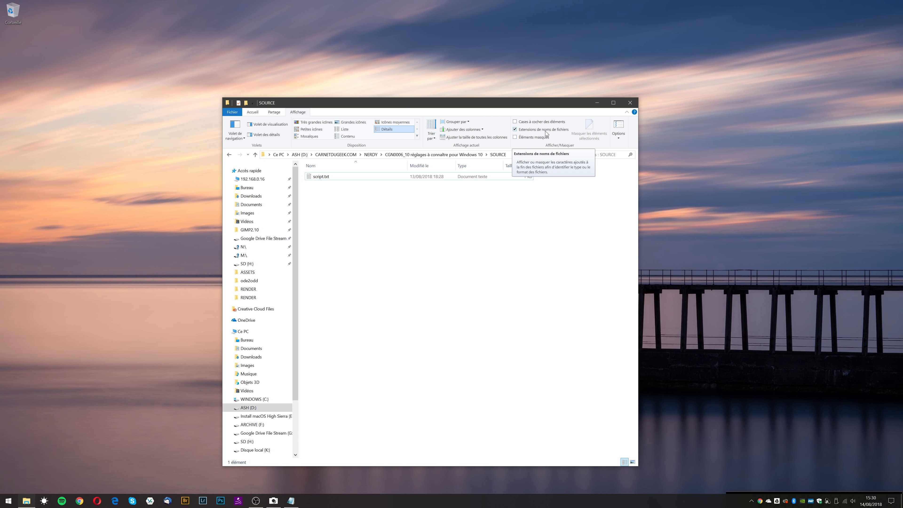
click(317, 177)
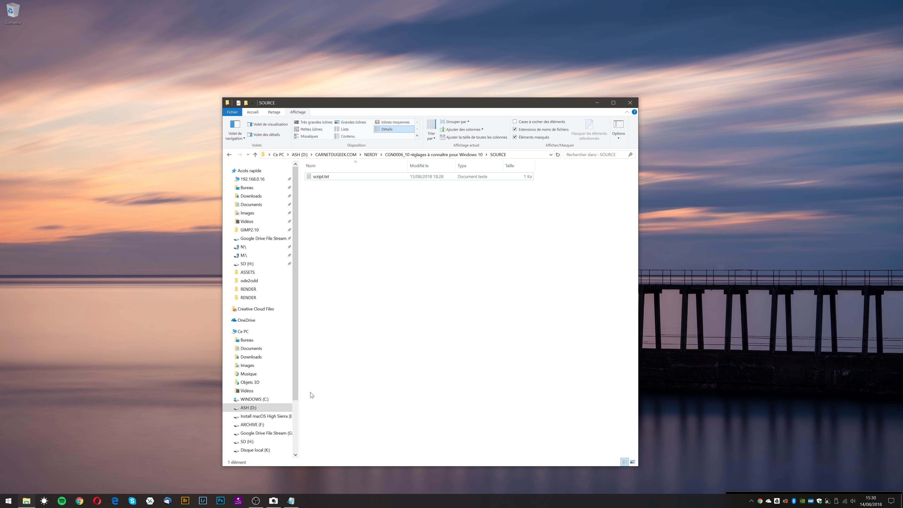
- Apply the Caché attribute to script.txt in its file properties
click(326, 178)
right_click(326, 177)
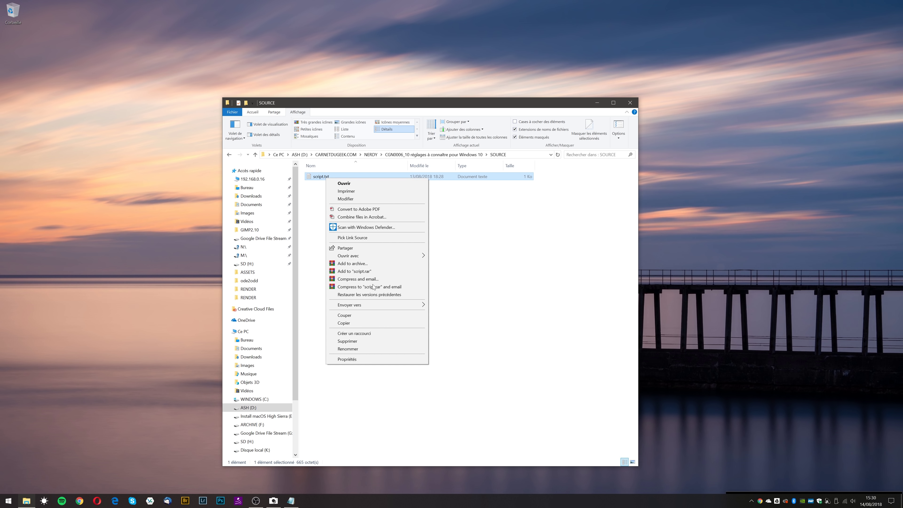
click(391, 359)
click(396, 315)
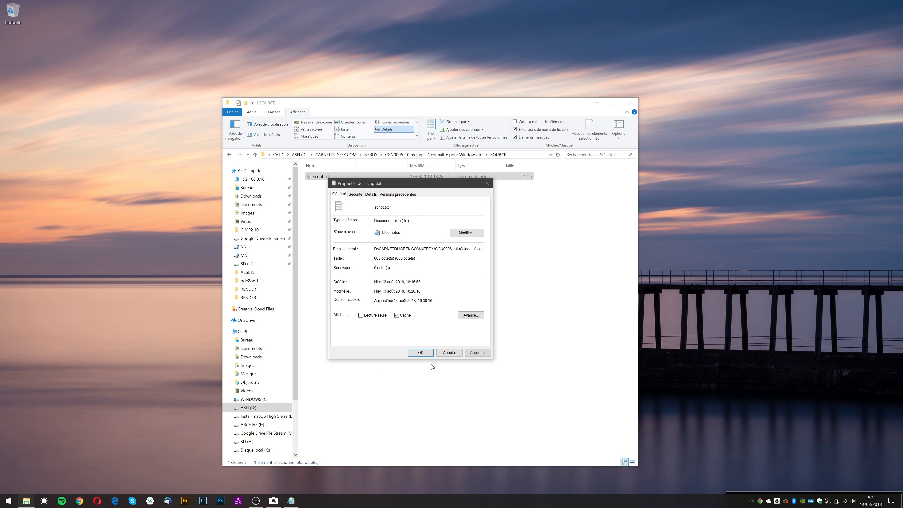
click(420, 352)
- Refresh the SOURCE folder, turn off the display of hidden items, and turn it back on
right_click(394, 230)
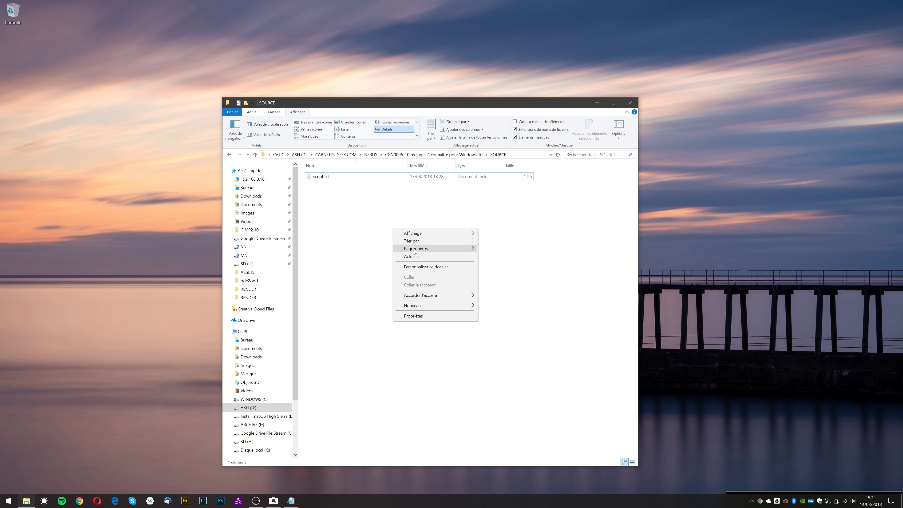
click(393, 255)
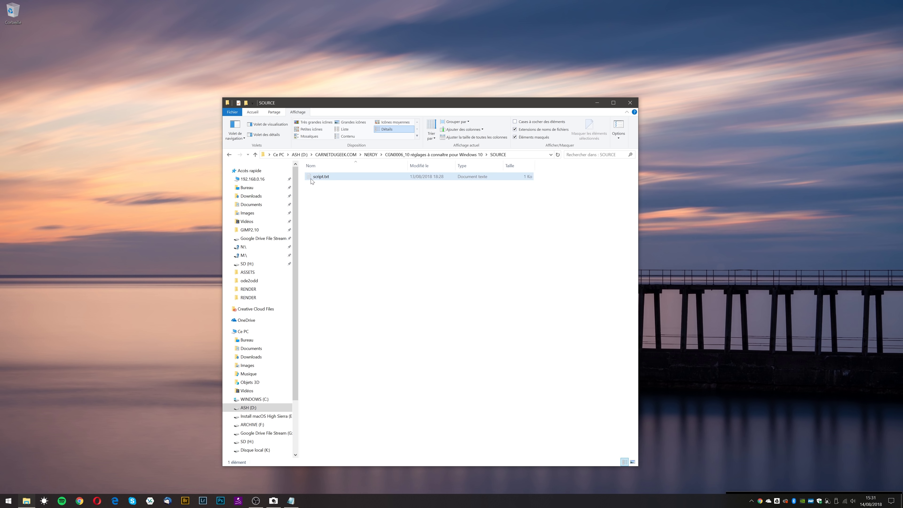
click(520, 139)
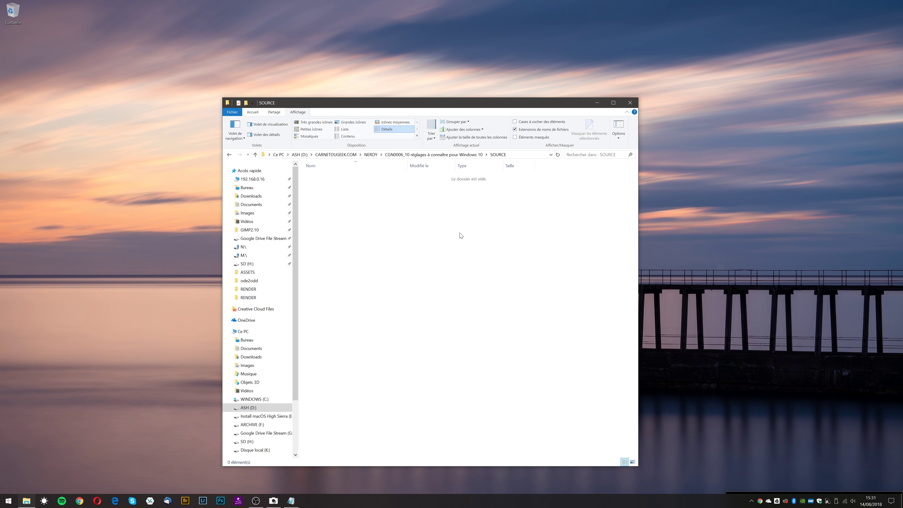
click(520, 137)
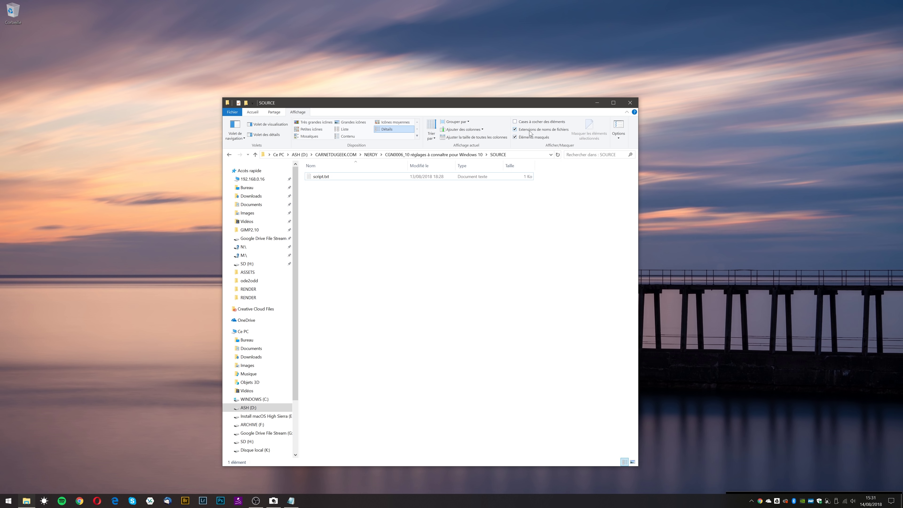
- Examine the advanced display settings and general options in the folder options, and close them without changes
click(619, 126)
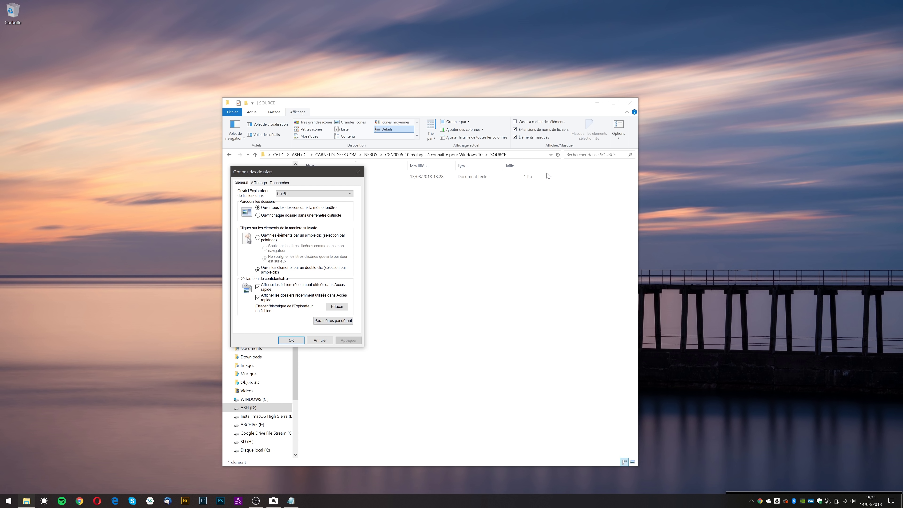
click(259, 183)
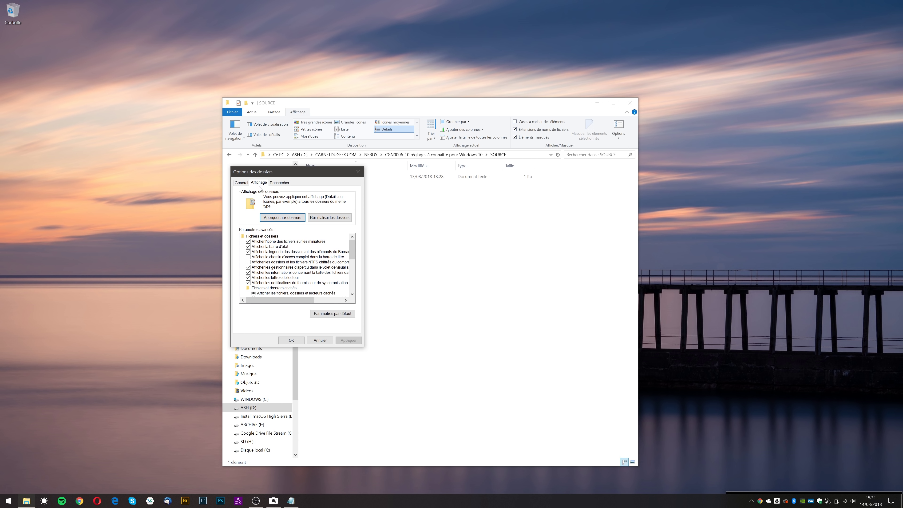
scroll(355, 292, down, 1)
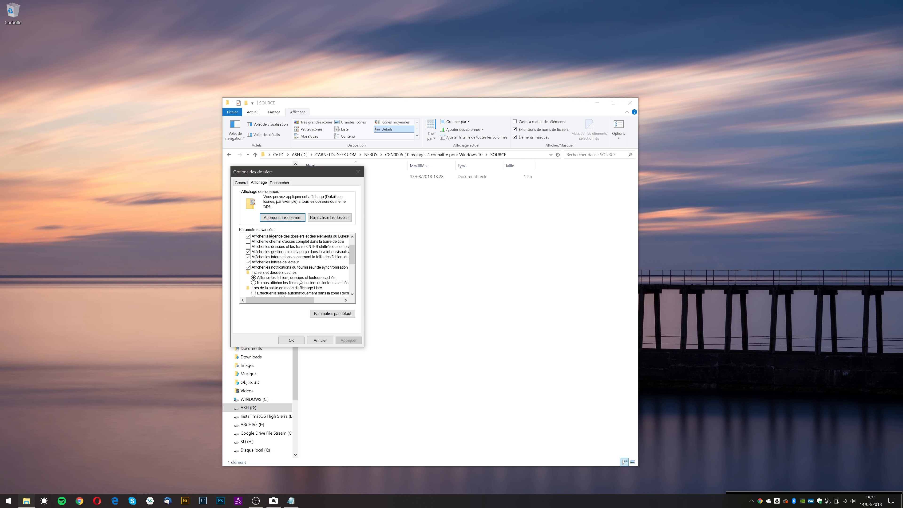
scroll(285, 284, down, 2)
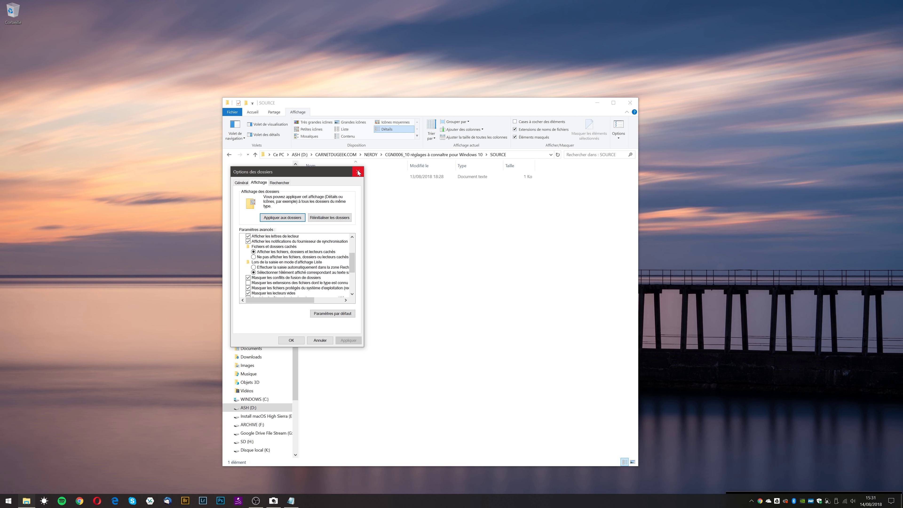
click(244, 184)
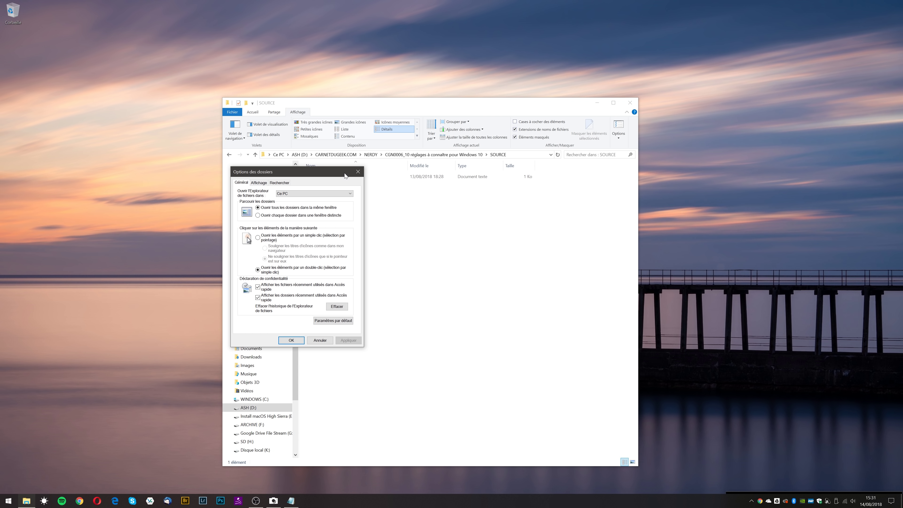
click(357, 171)
- Go to Ce PC and check the start location choices and privacy options for File Explorer in the folder options
click(284, 330)
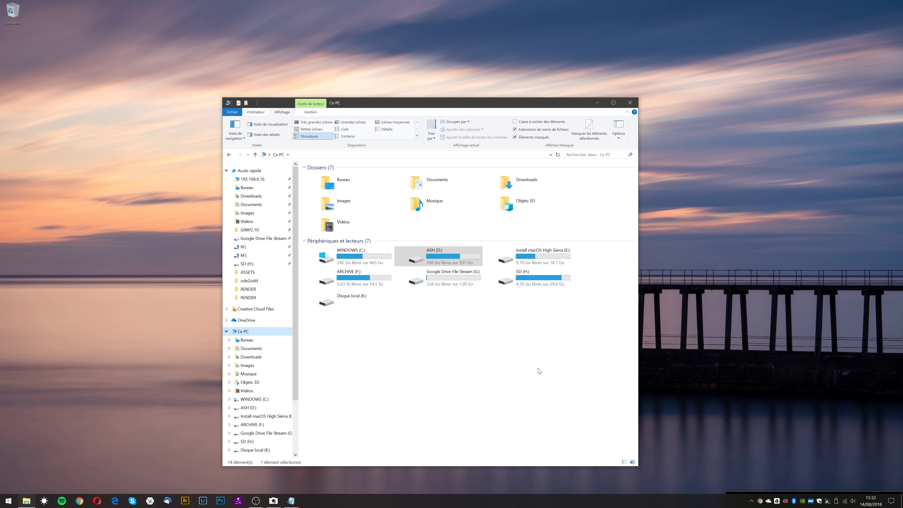
click(617, 132)
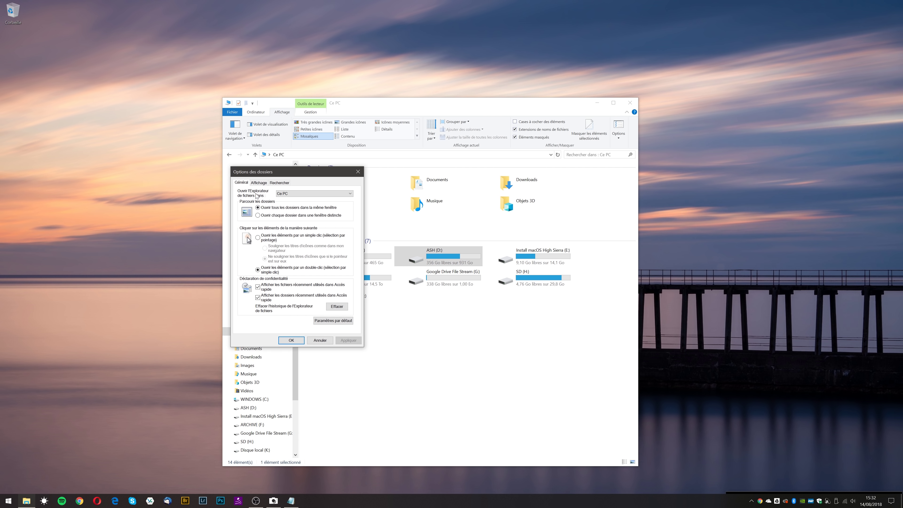
click(291, 193)
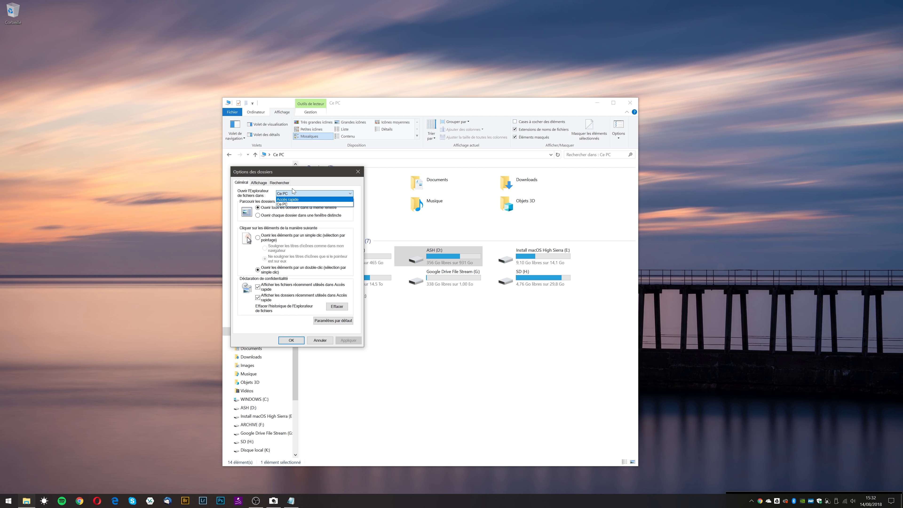
click(300, 179)
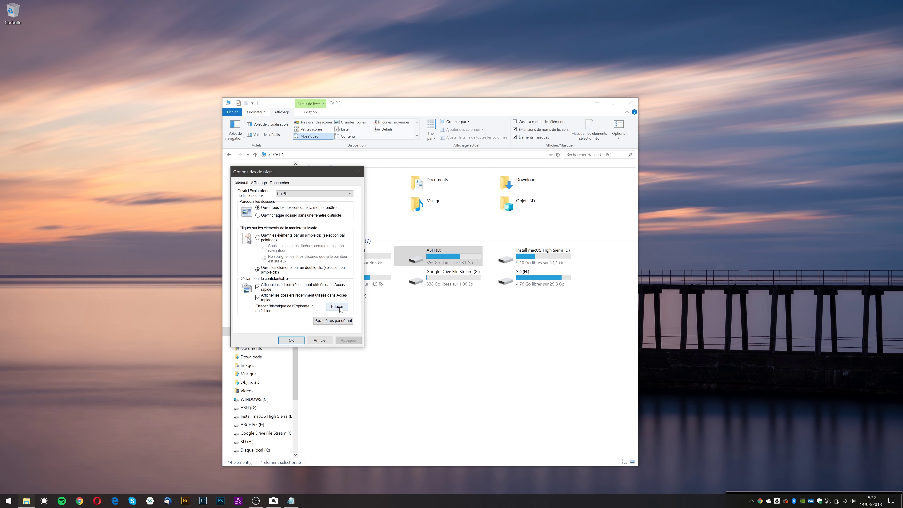
click(358, 171)
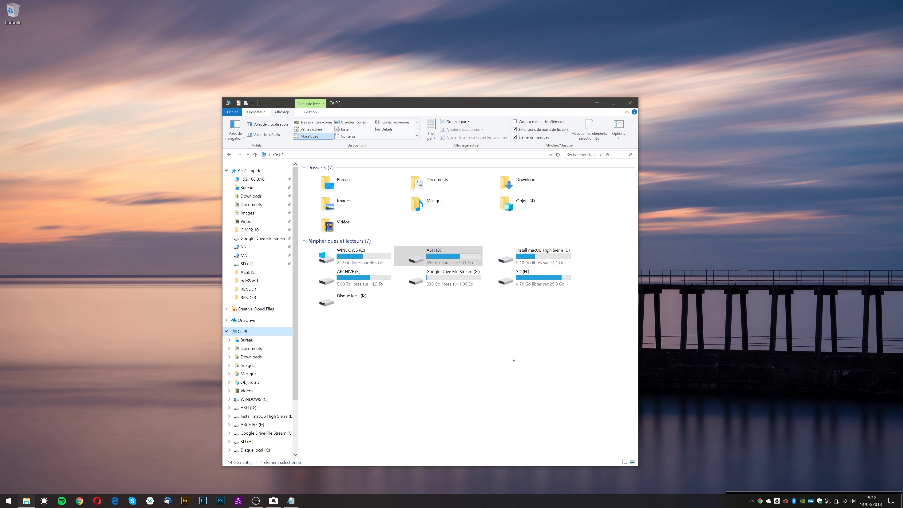